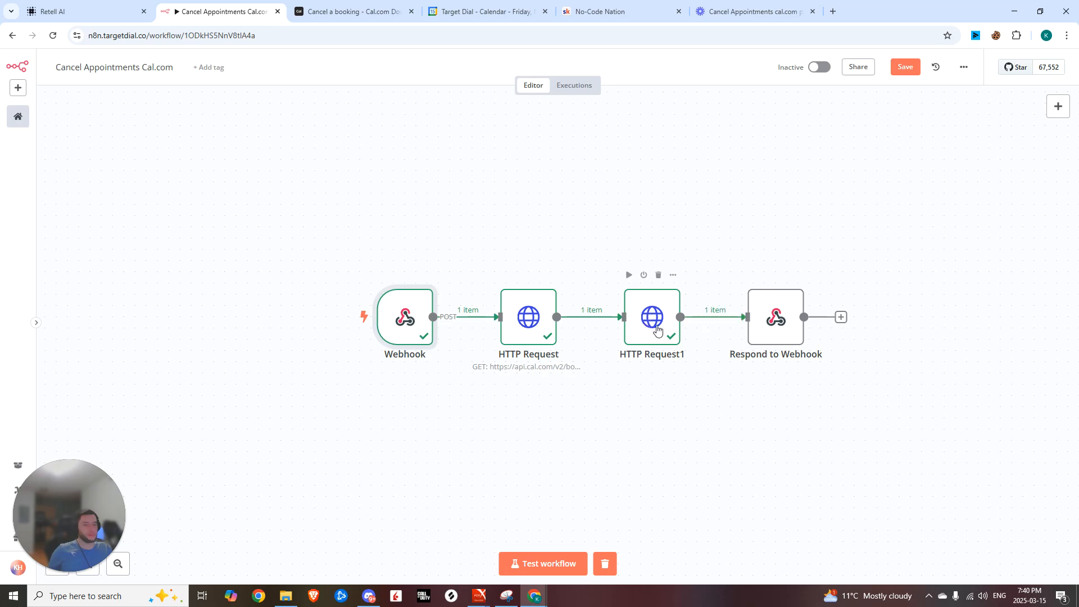
Step: Review the March 21, 2025 calendar and the prompt instructions of the Appointment Cancellation Agent - Cal.com in Retell AI
{"action": "mouse_move", "coordinate": [729, 326]}
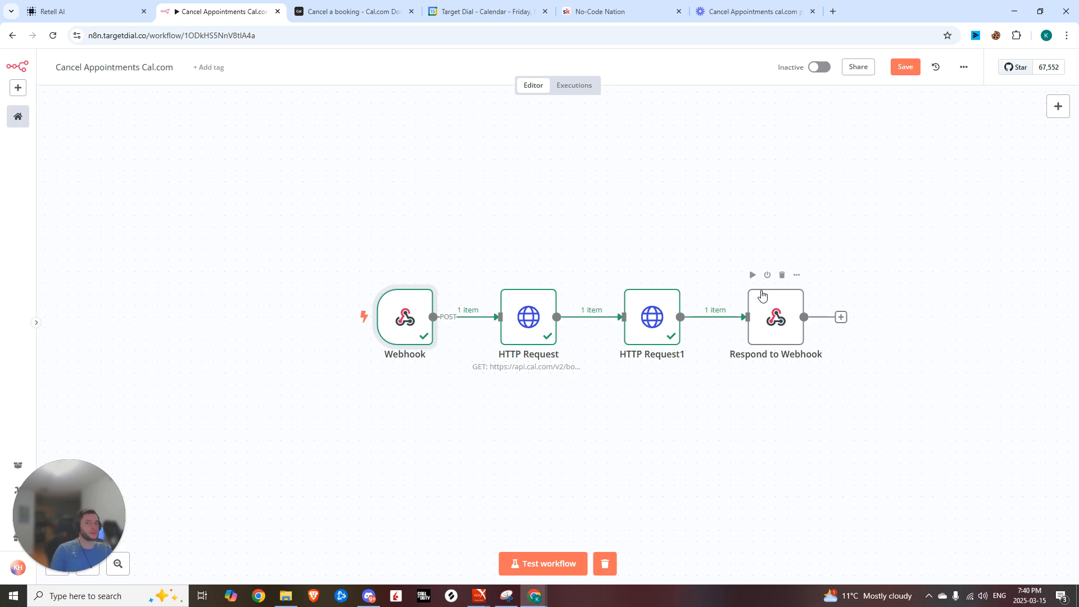
{"action": "key", "text": "ctrl+4"}
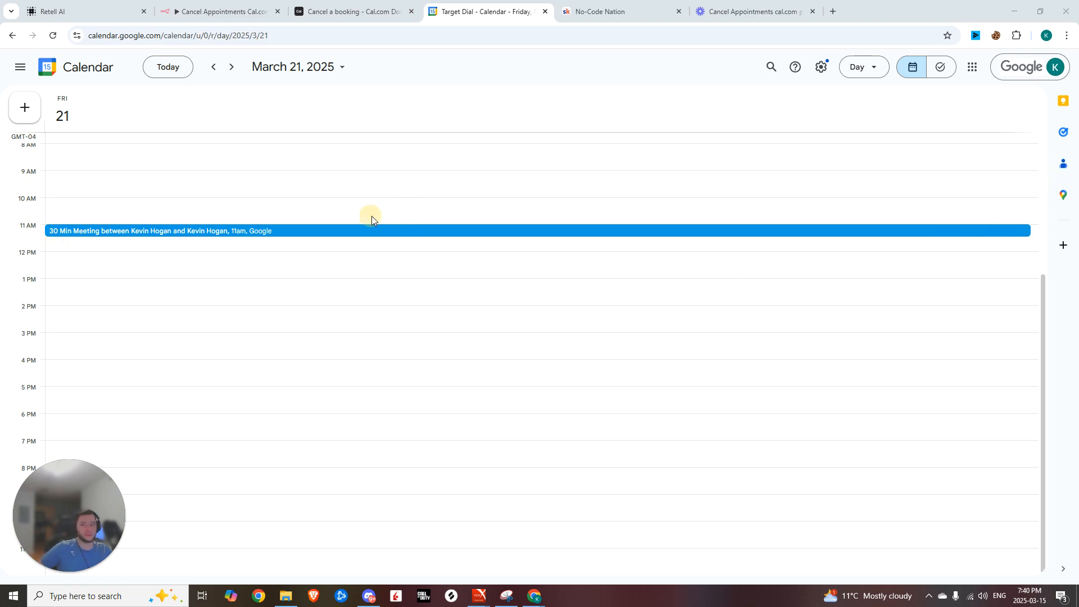
{"action": "left_click", "coordinate": [114, 13]}
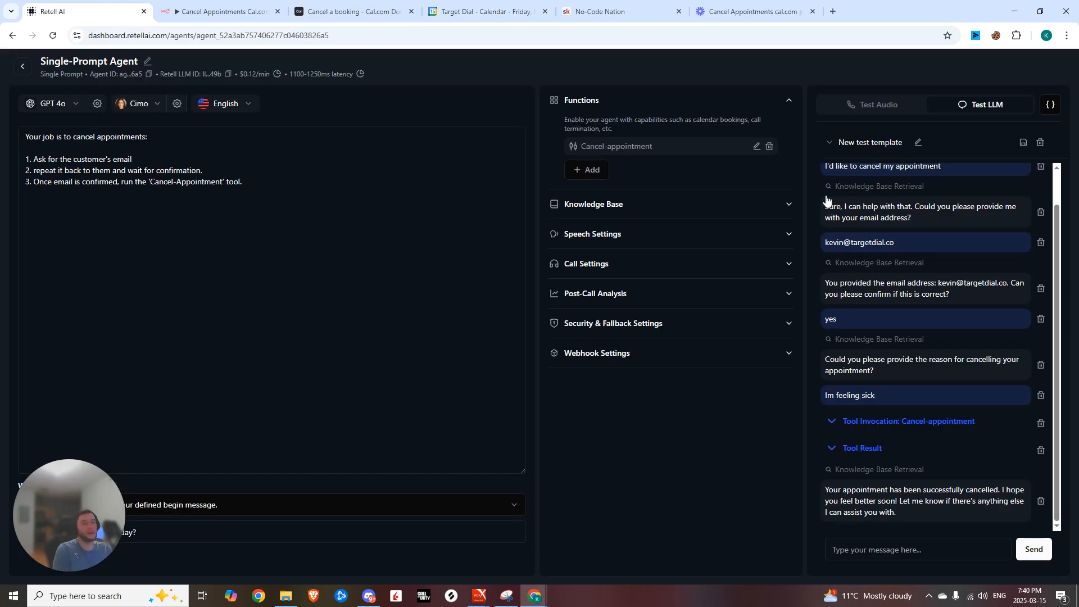
{"action": "left_click", "coordinate": [22, 66]}
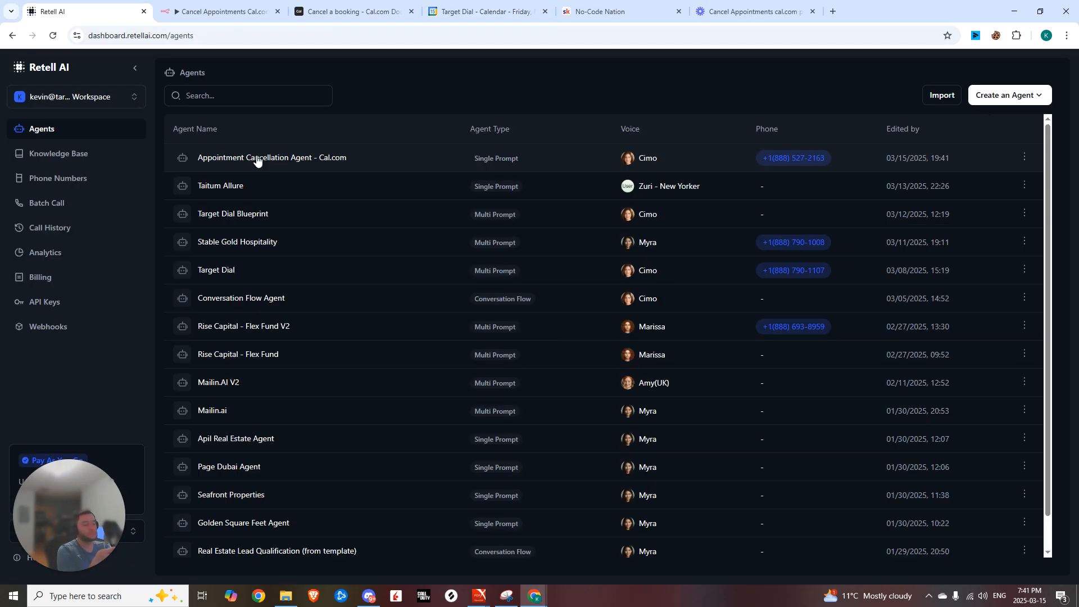
{"action": "left_click", "coordinate": [257, 158]}
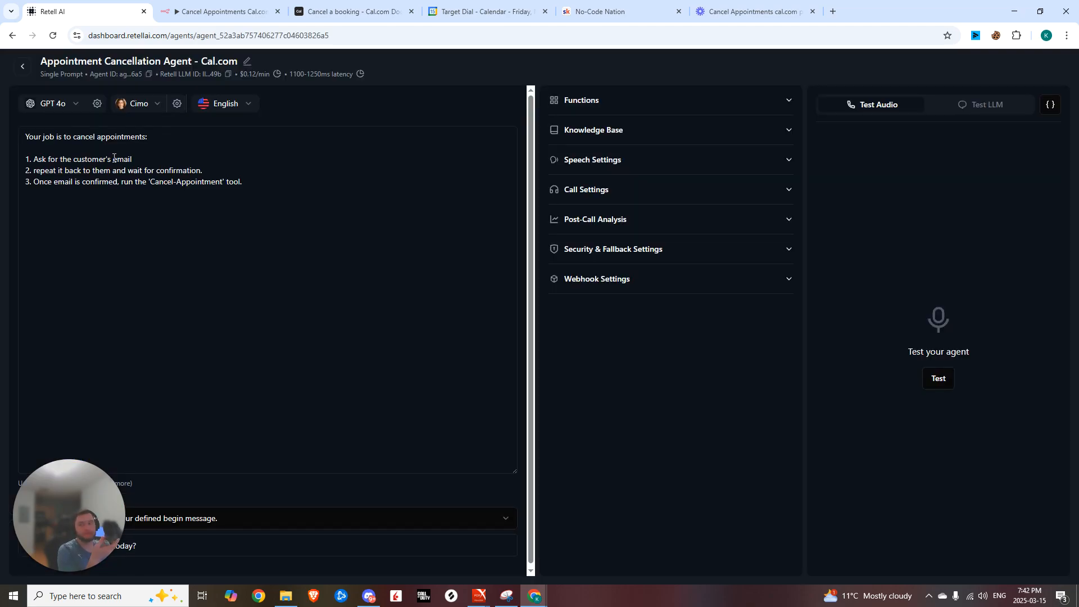
{"action": "left_click_drag", "start_coordinate": [132, 159], "coordinate": [28, 164]}
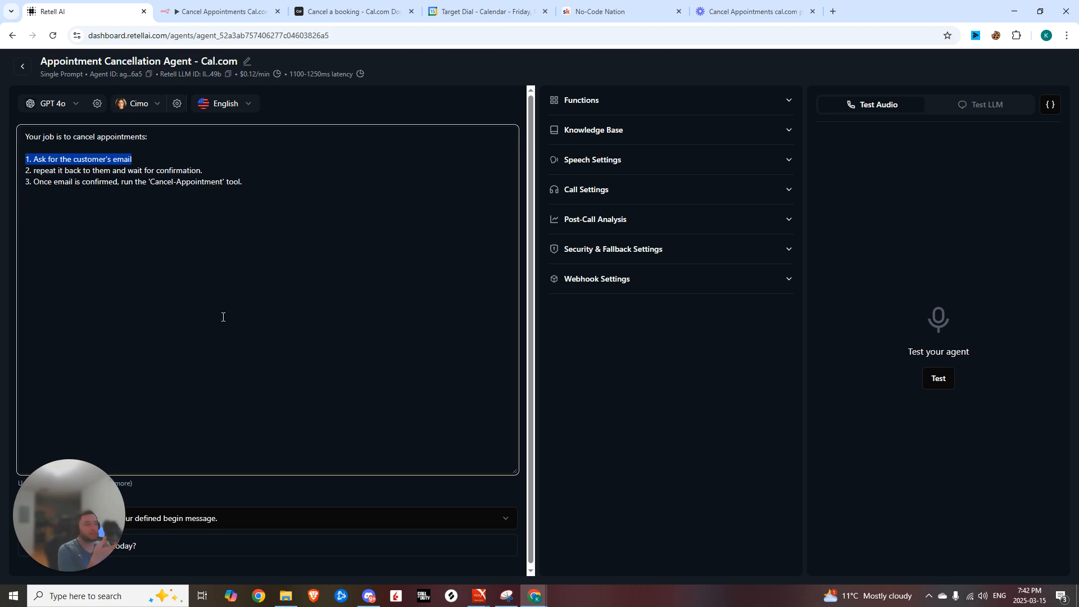
Step: Check the 11 AM slot on the March 21 calendar and view the executions of the Cancel Appointments Cal.com workflow
{"action": "left_click", "coordinate": [470, 7]}
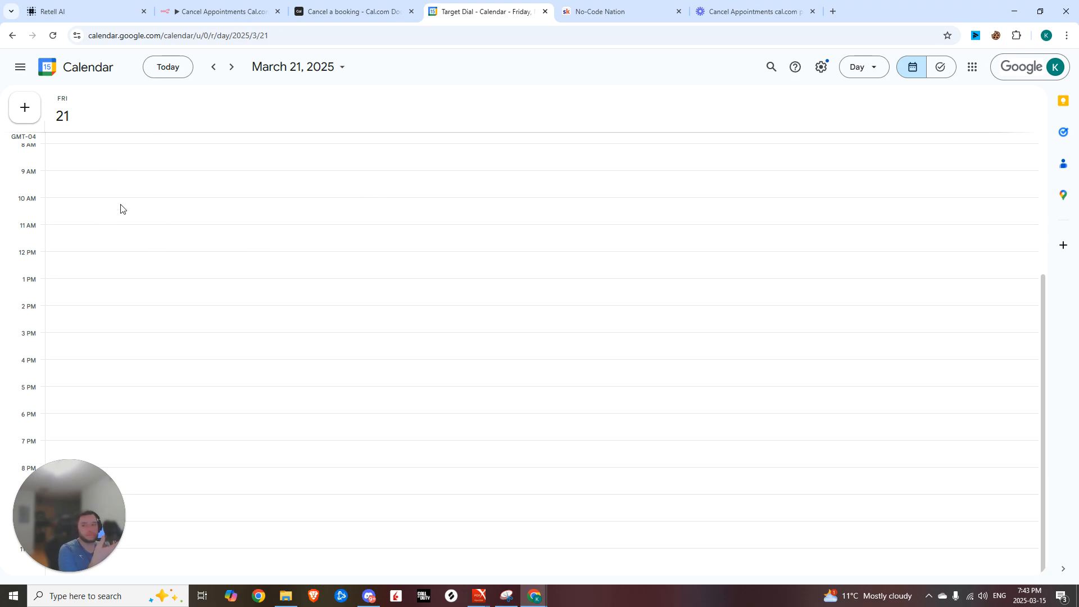
{"action": "mouse_move", "coordinate": [121, 232]}
{"action": "left_mouse_down"}
{"action": "mouse_move", "coordinate": [120, 281]}
{"action": "mouse_move", "coordinate": [122, 246]}
{"action": "left_mouse_up"}
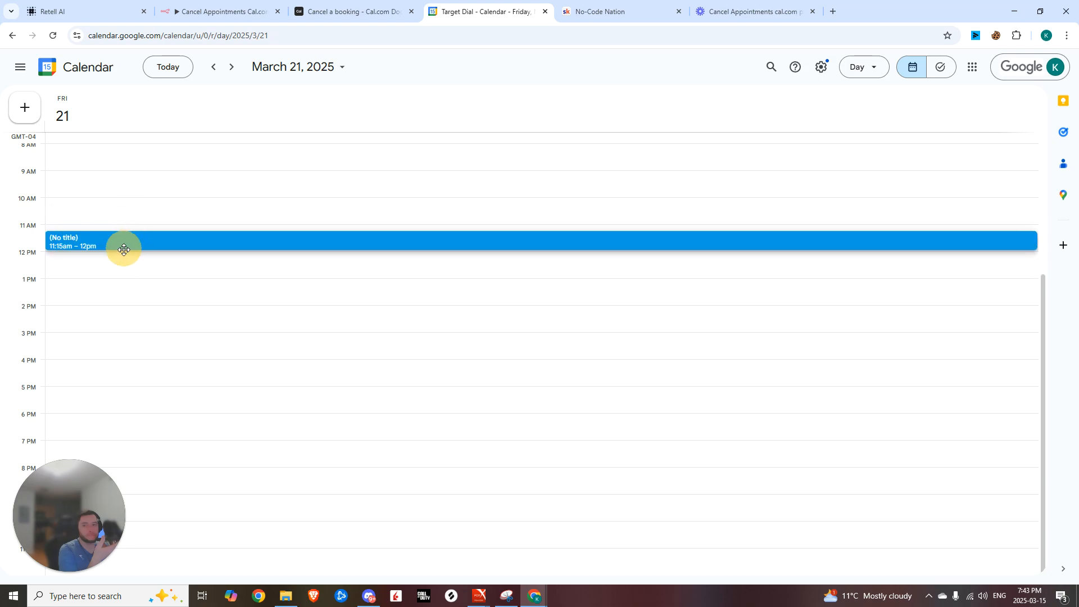
{"action": "left_click", "coordinate": [651, 186]}
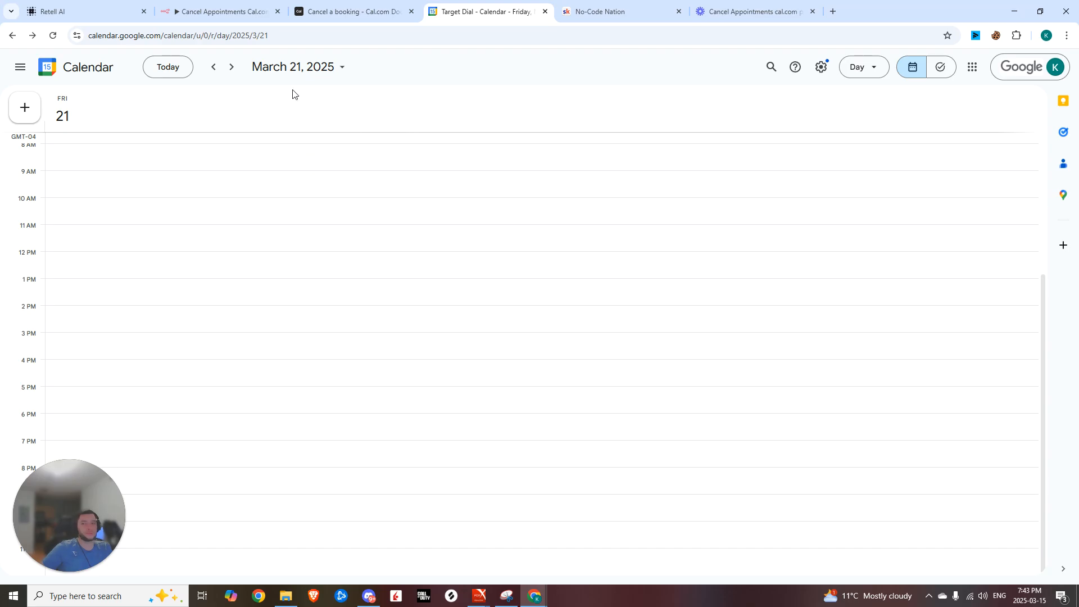
{"action": "key", "text": "ctrl+1"}
{"action": "left_click", "coordinate": [272, 234]}
{"action": "left_click", "coordinate": [197, 12]}
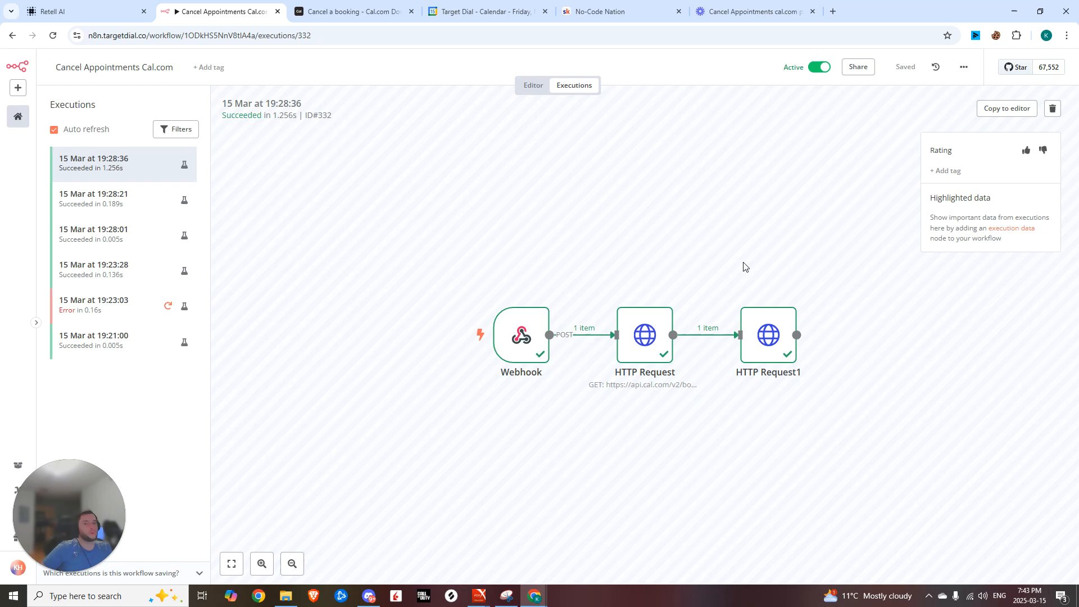
{"action": "key", "text": "ctrl+5"}
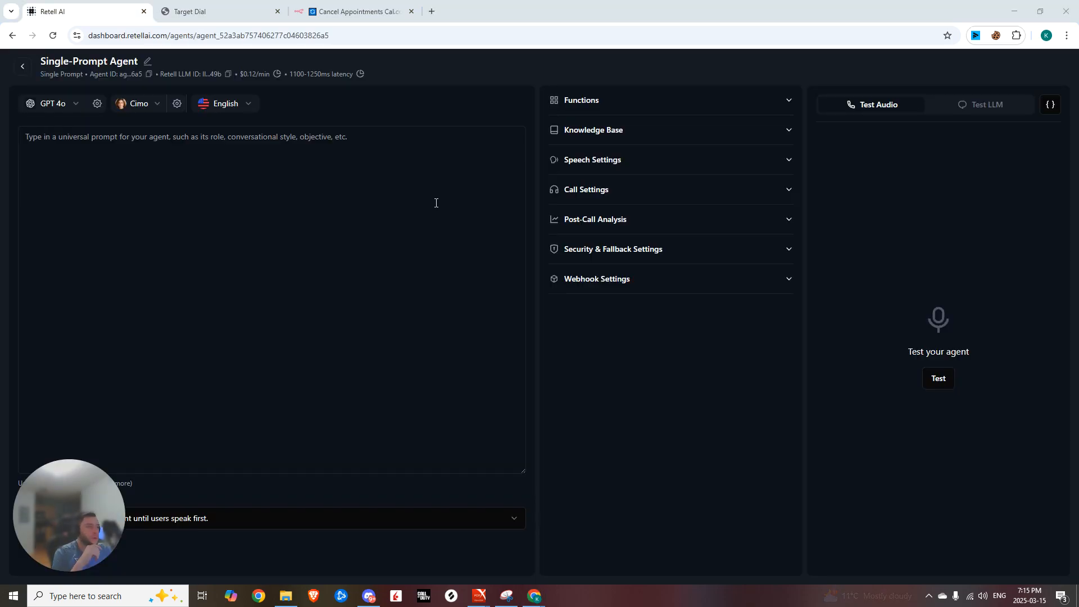
Step: Add a custom function named Cancel-appointment to the single-prompt agent
{"action": "left_click", "coordinate": [596, 102]}
{"action": "left_click", "coordinate": [571, 149]}
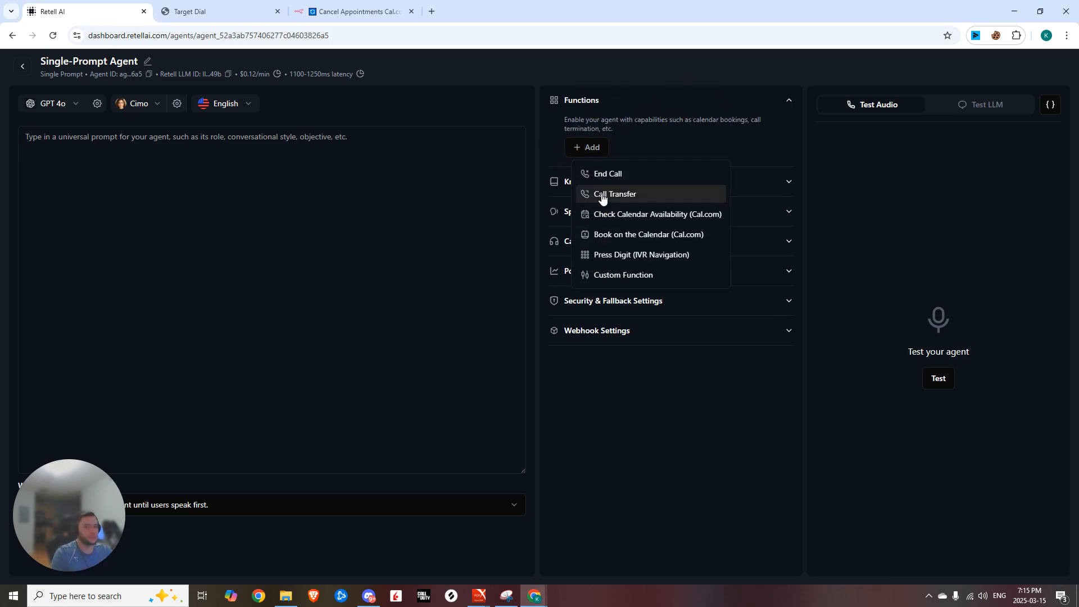
{"action": "left_click", "coordinate": [625, 275]}
{"action": "left_click", "coordinate": [502, 124]}
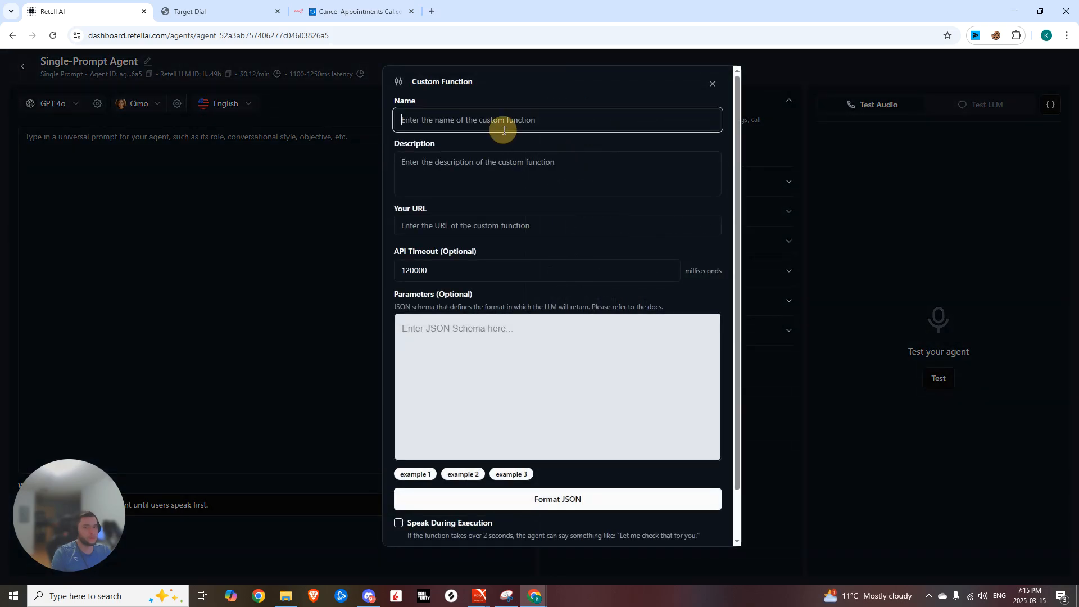
{"action": "type", "text": "Cancel-appointment"}
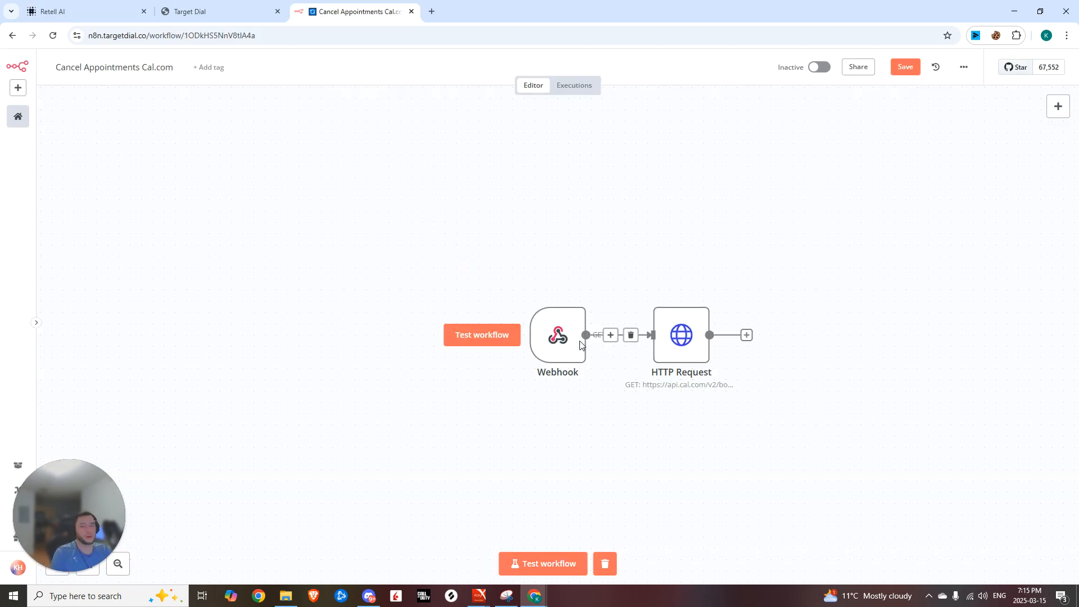
Step: Set the HTTP method of the n8n workflow's Webhook node to POST
{"action": "double_click", "coordinate": [558, 334]}
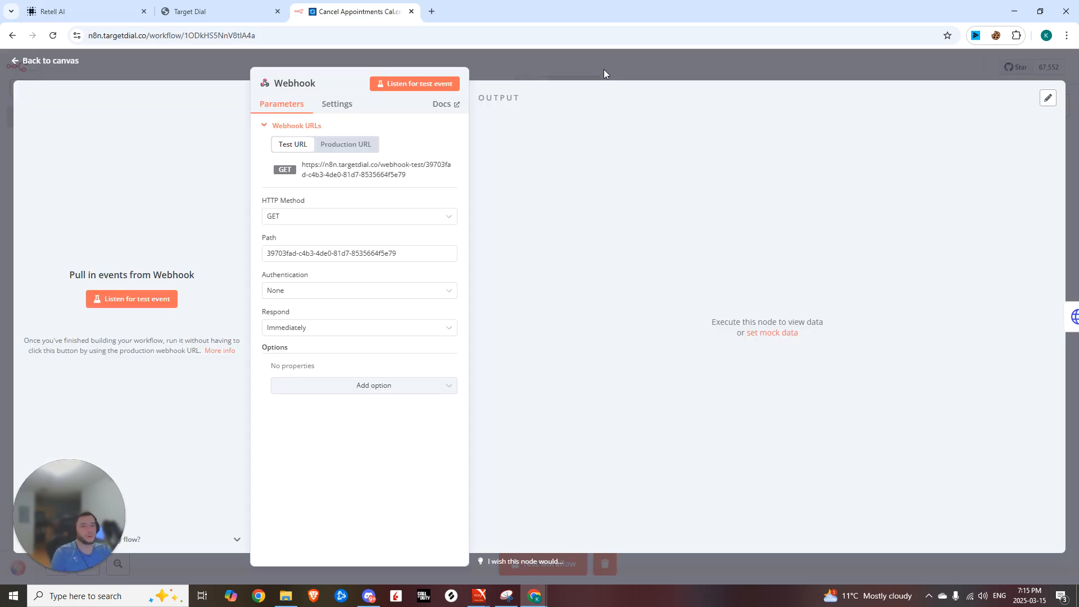
{"action": "key", "text": "Escape"}
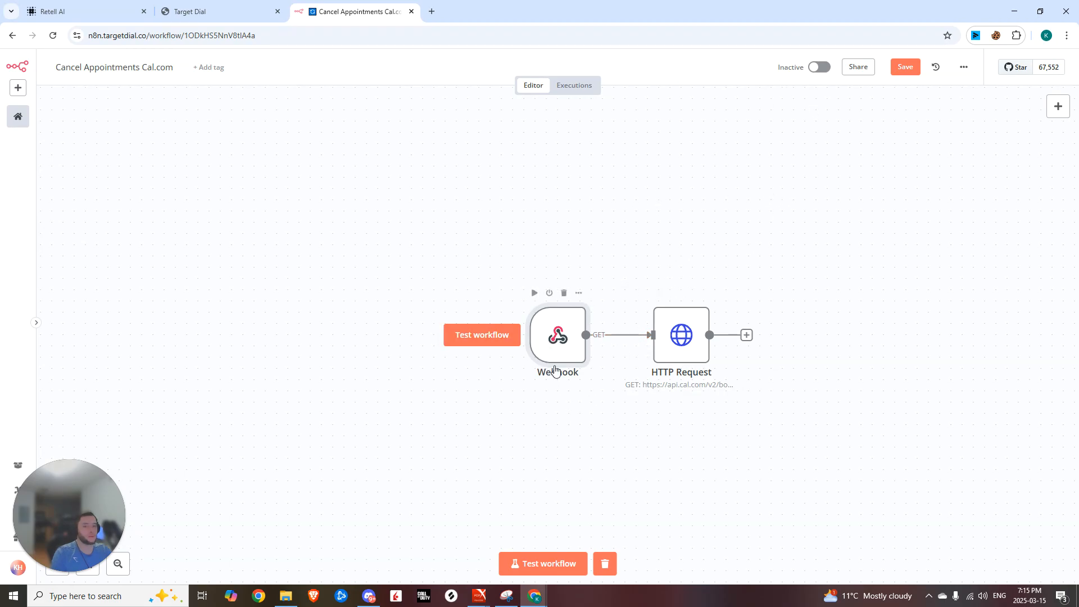
{"action": "double_click", "coordinate": [566, 340]}
{"action": "left_click", "coordinate": [308, 217]}
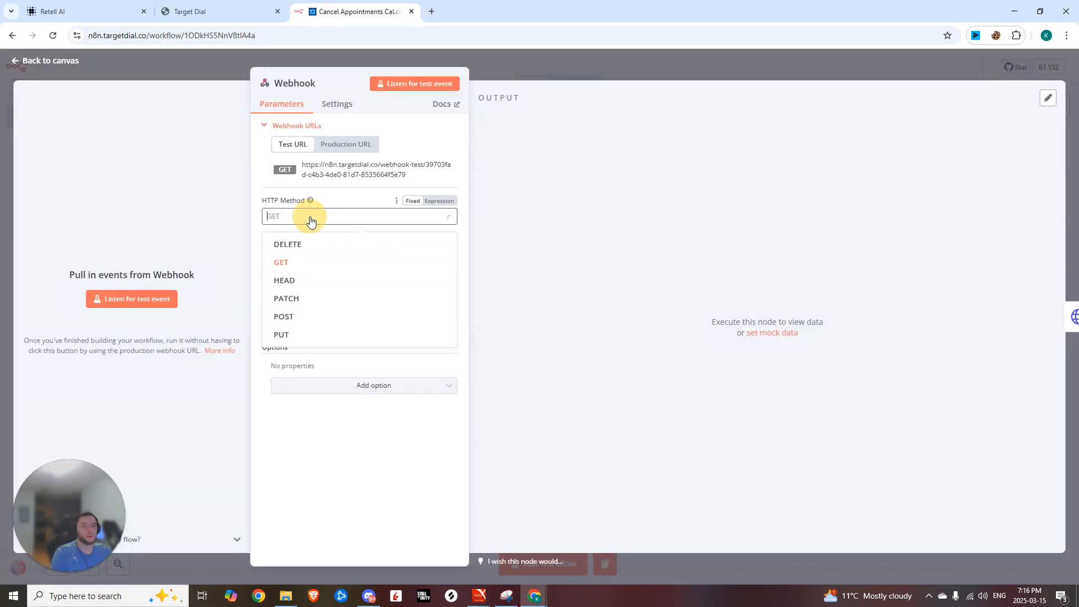
{"action": "left_click", "coordinate": [293, 323]}
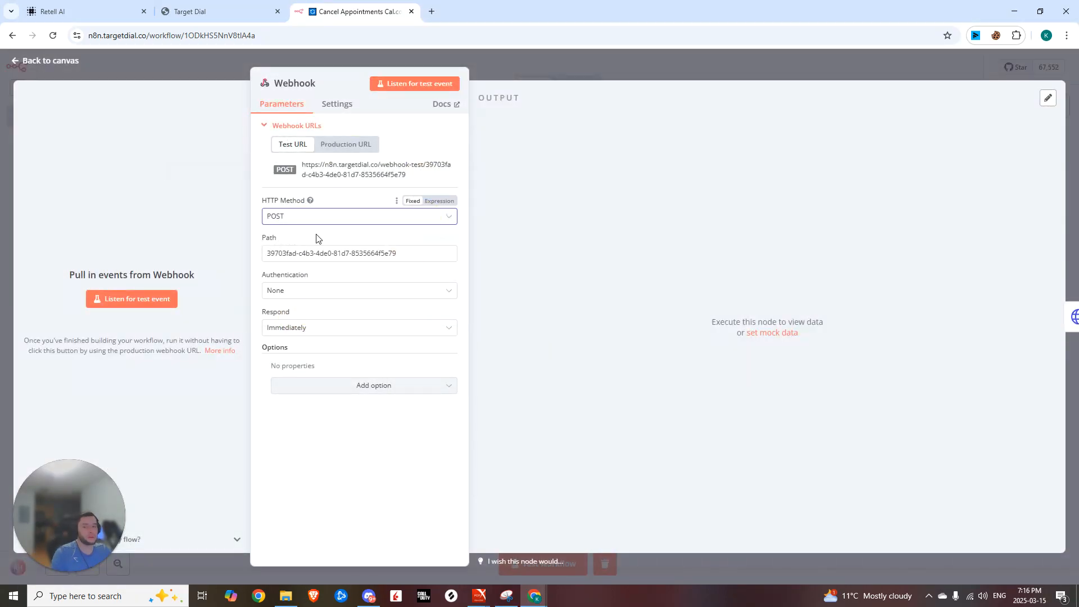
Step: Copy the Webhook node's test URL and enter it as the URL of the agent's Cancel-appointment function
{"action": "left_click", "coordinate": [329, 170]}
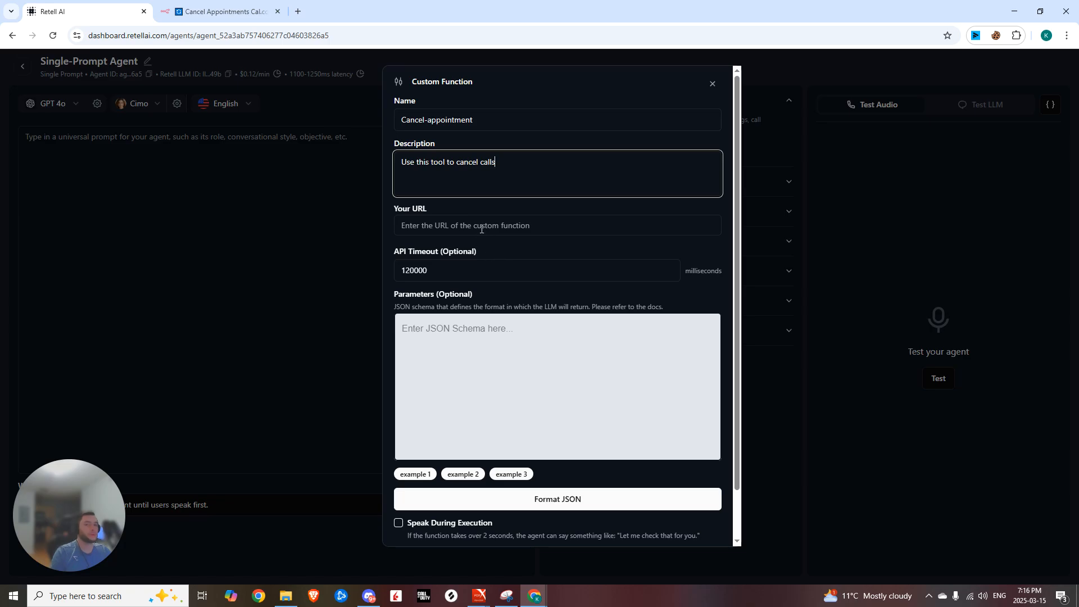
{"action": "left_click", "coordinate": [482, 229]}
{"action": "key", "text": "ctrl+v"}
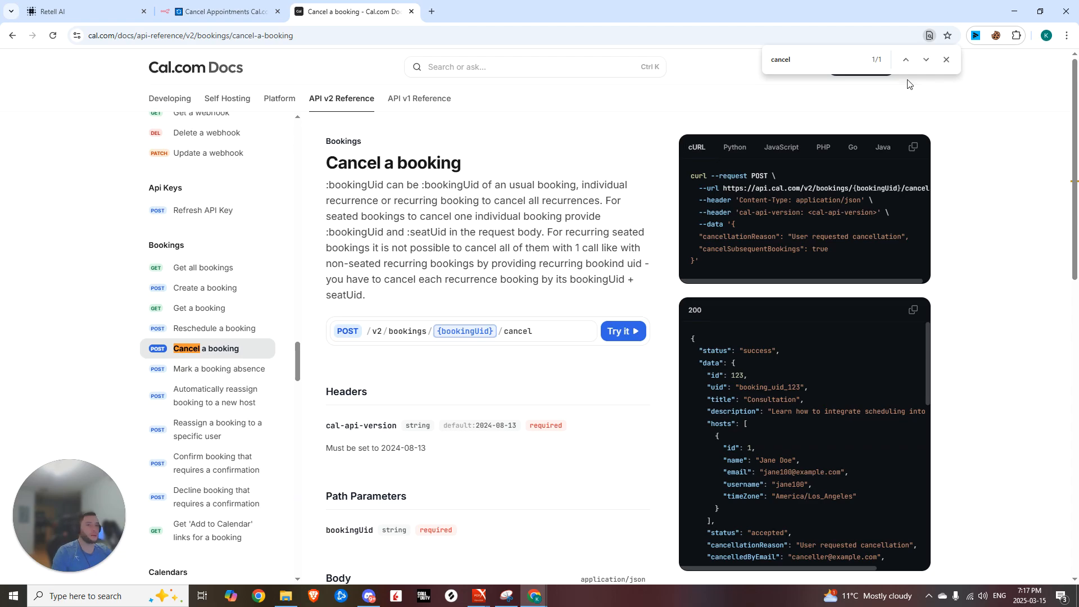
Step: Read the Cal.com API docs on cancelling a booking and getting all bookings, including the status and attendeeEmail query parameters
{"action": "left_click_drag", "start_coordinate": [329, 166], "coordinate": [475, 259]}
{"action": "left_click", "coordinate": [475, 260]}
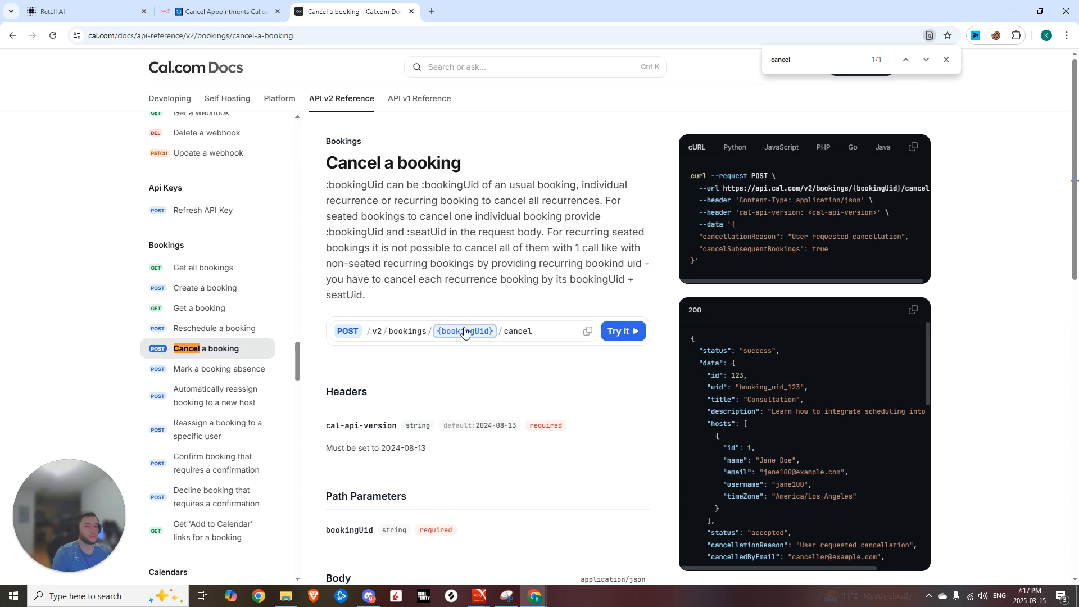
{"action": "left_click", "coordinate": [208, 271]}
{"action": "scroll", "coordinate": [427, 306], "scroll_direction": "down", "scroll_amount": 2}
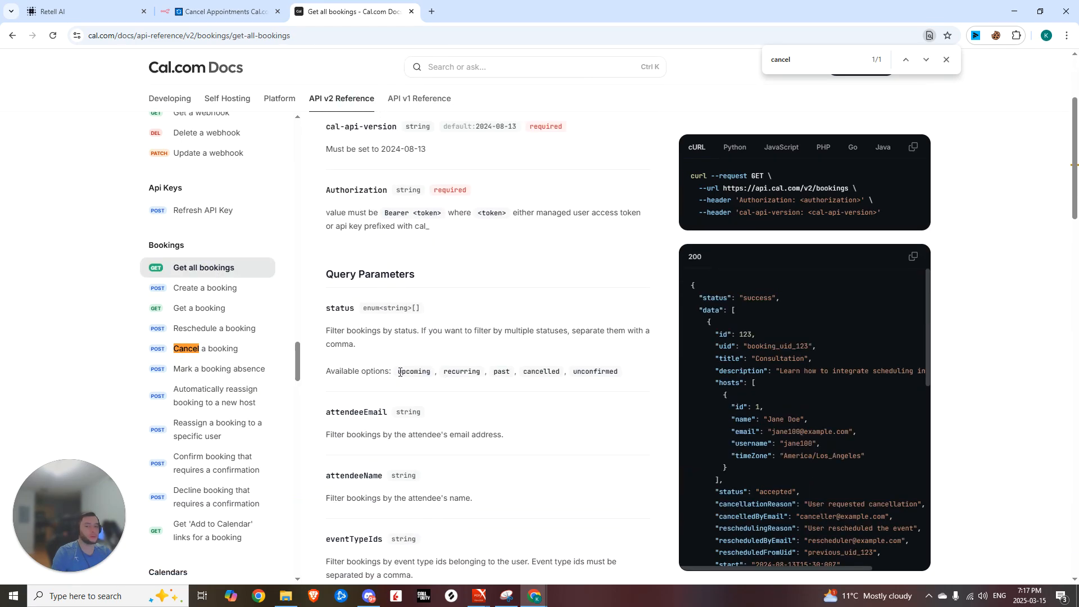
{"action": "double_click", "coordinate": [409, 372]}
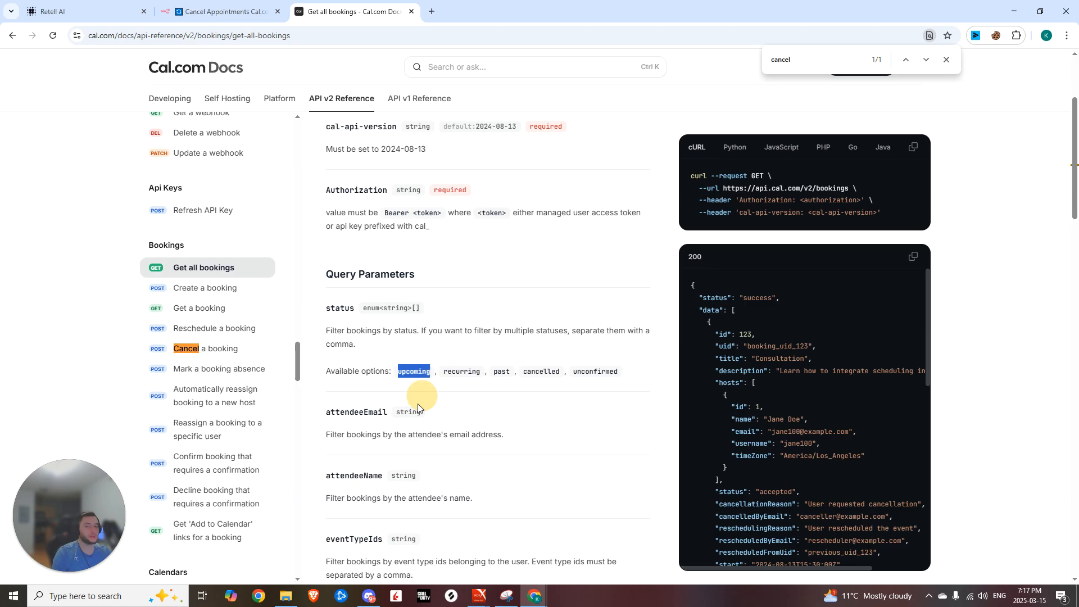
{"action": "left_click_drag", "start_coordinate": [333, 419], "coordinate": [440, 414]}
{"action": "left_click", "coordinate": [444, 422]}
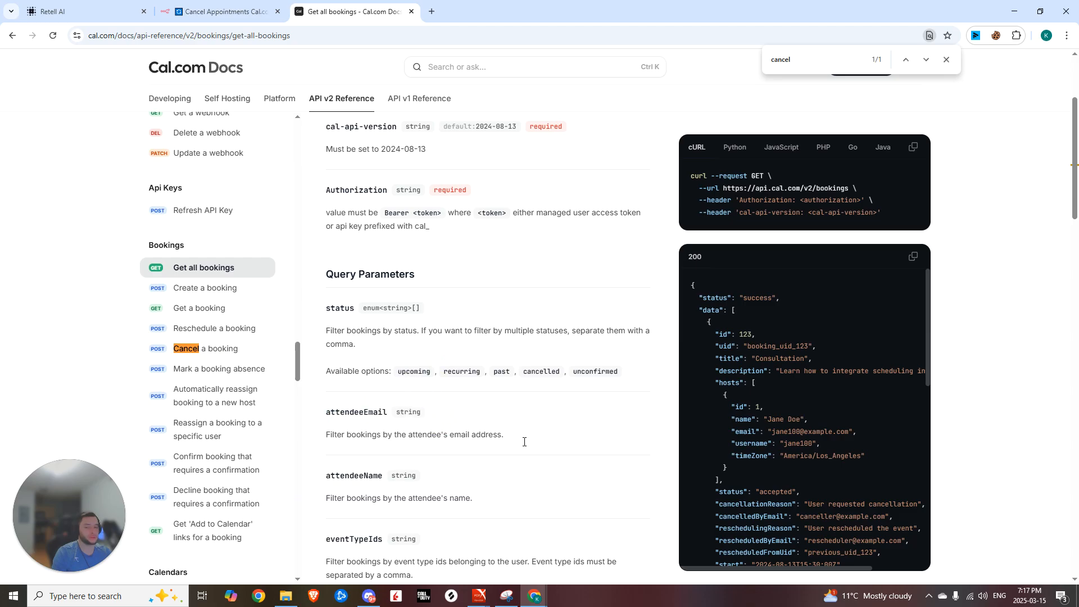
{"action": "scroll", "coordinate": [486, 384], "scroll_direction": "up", "scroll_amount": 5}
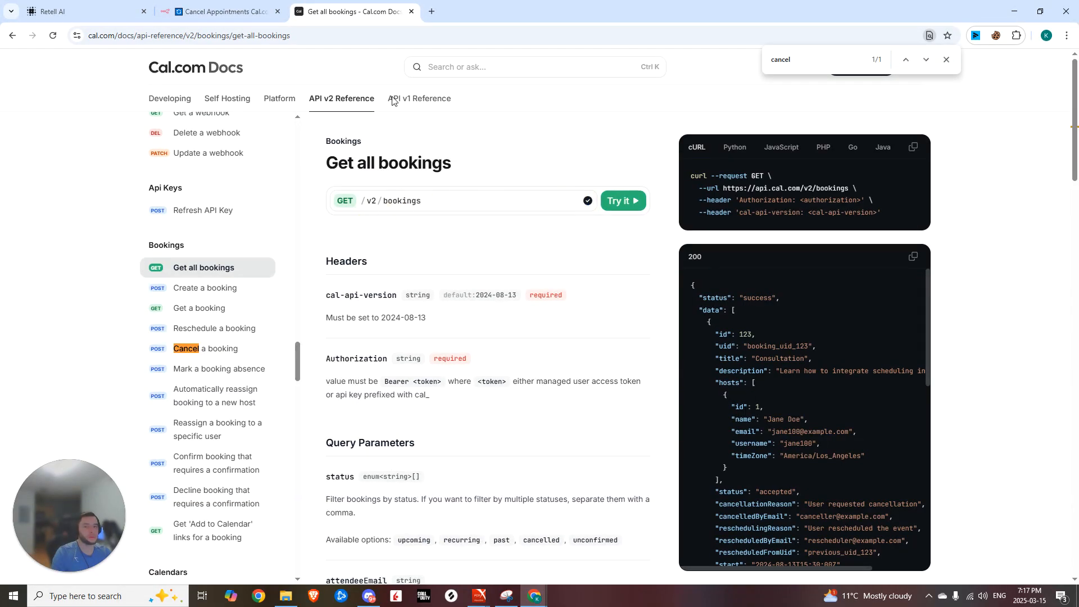
Step: Review the HTTP Request node's bookings URL and its status and attendeeEmail query parameters in the n8n workflow
{"action": "left_click", "coordinate": [225, 11]}
{"action": "left_click", "coordinate": [525, 67]}
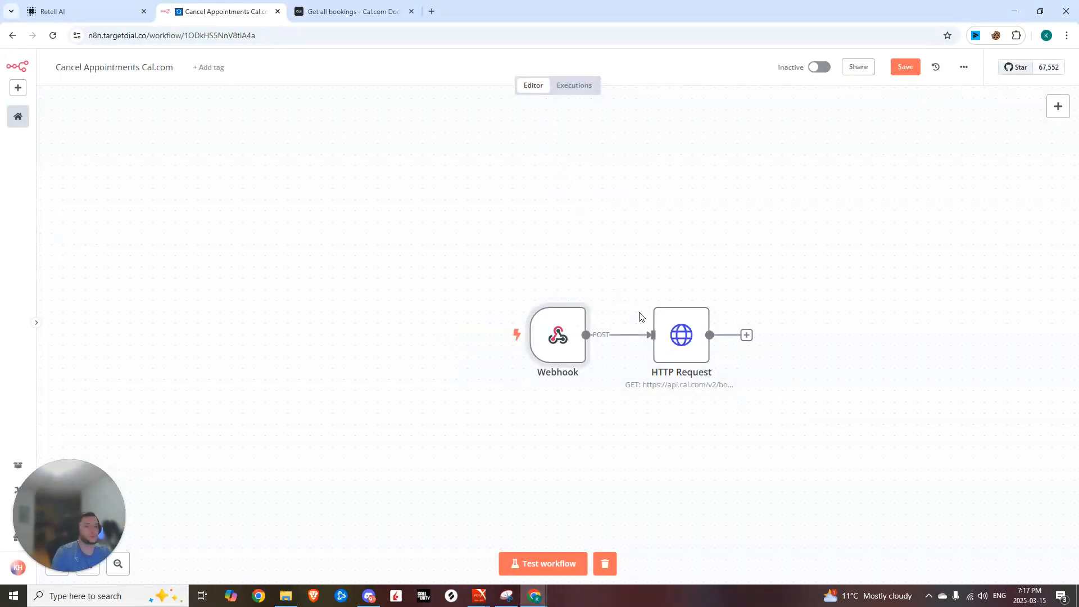
{"action": "double_click", "coordinate": [682, 357]}
{"action": "left_click_drag", "start_coordinate": [551, 204], "coordinate": [374, 200]}
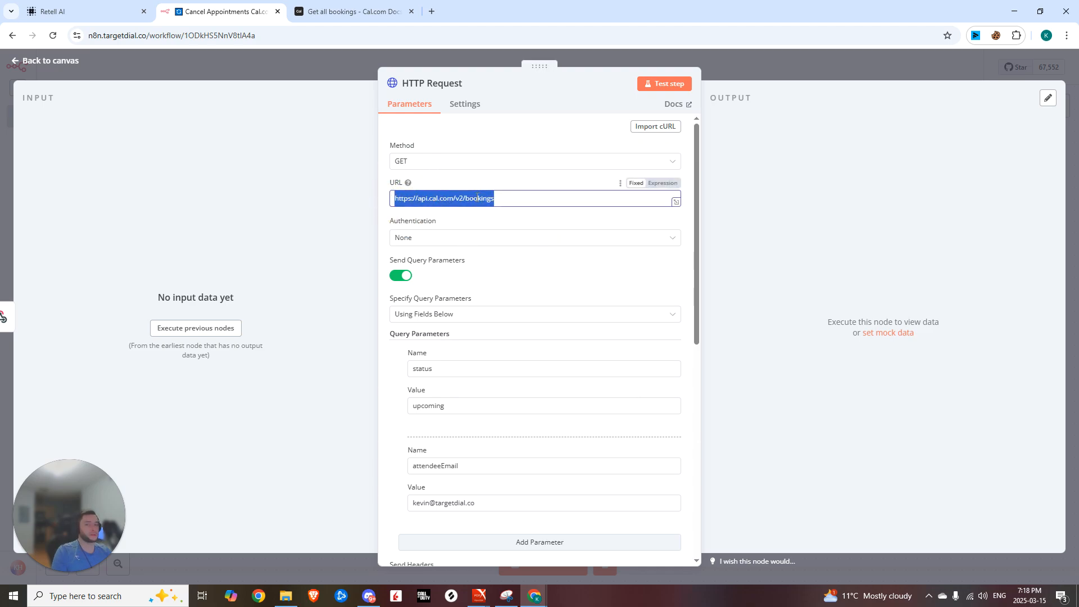
{"action": "left_click", "coordinate": [428, 281]}
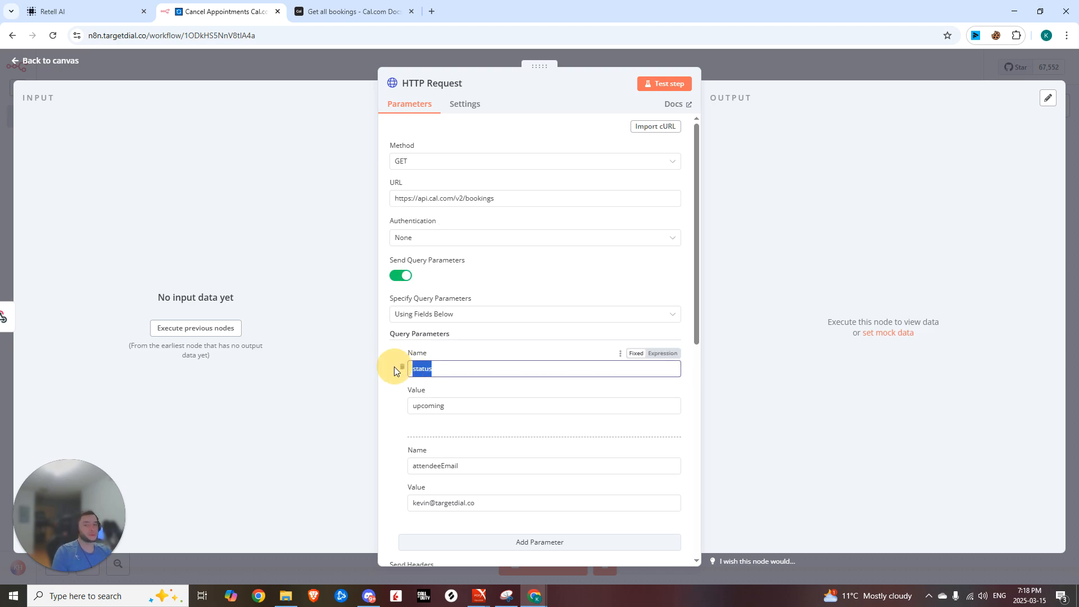
{"action": "left_click_drag", "start_coordinate": [409, 369], "coordinate": [433, 372]}
{"action": "left_click_drag", "start_coordinate": [472, 405], "coordinate": [386, 410]}
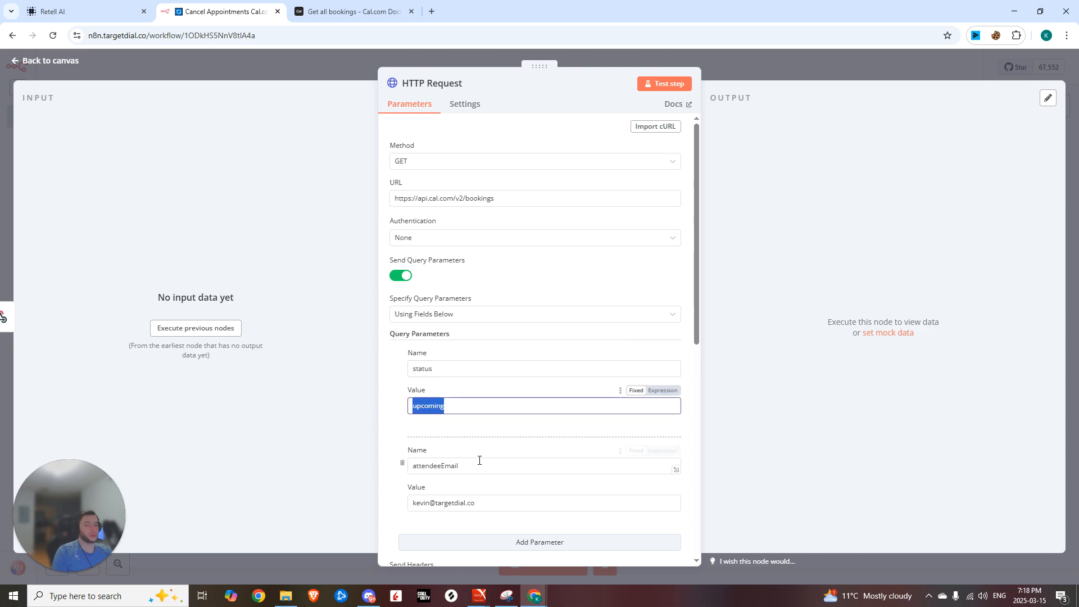
{"action": "left_click", "coordinate": [449, 466]}
{"action": "left_click_drag", "start_coordinate": [460, 466], "coordinate": [403, 466]}
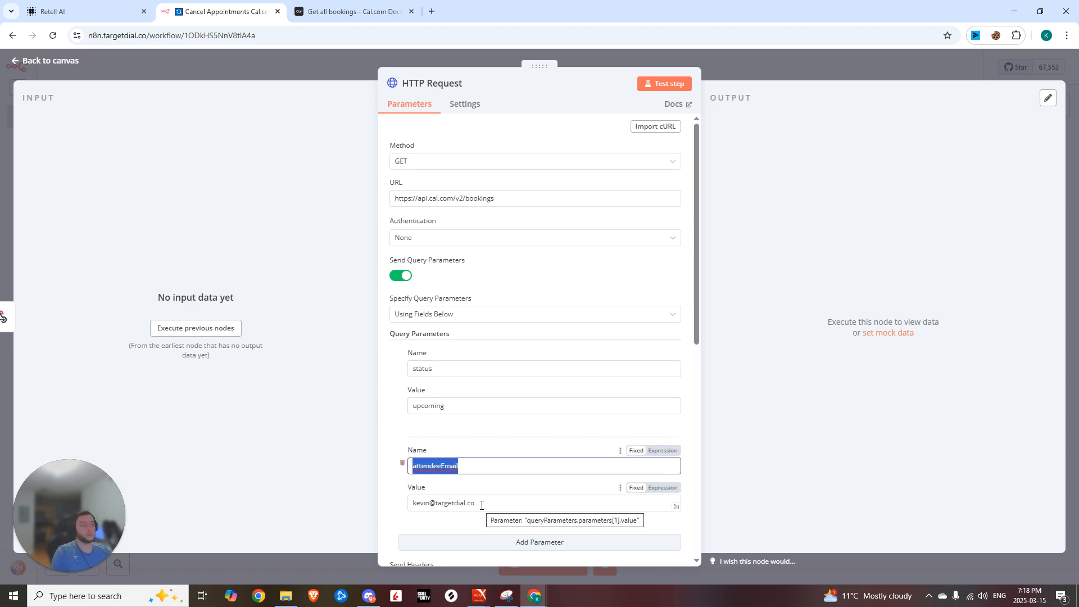
Step: Enter Bearer as the value of the Authorization header in the HTTP Request node
{"action": "scroll", "coordinate": [402, 525], "scroll_direction": "down", "scroll_amount": 4}
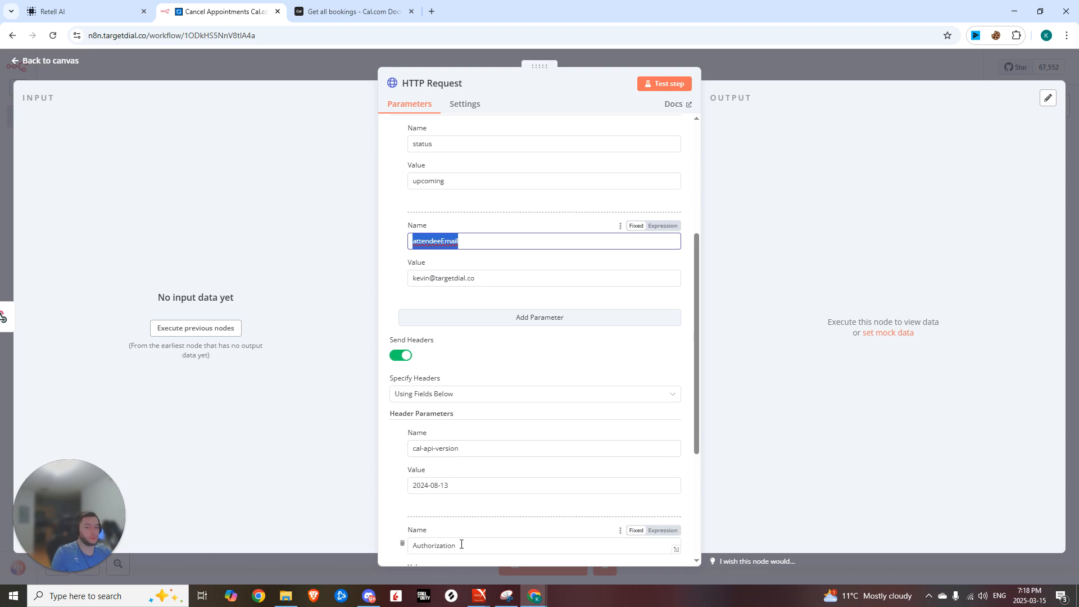
{"action": "scroll", "coordinate": [475, 530], "scroll_direction": "down", "scroll_amount": 3}
{"action": "left_click", "coordinate": [434, 414]}
{"action": "type", "text": "Bearer"}
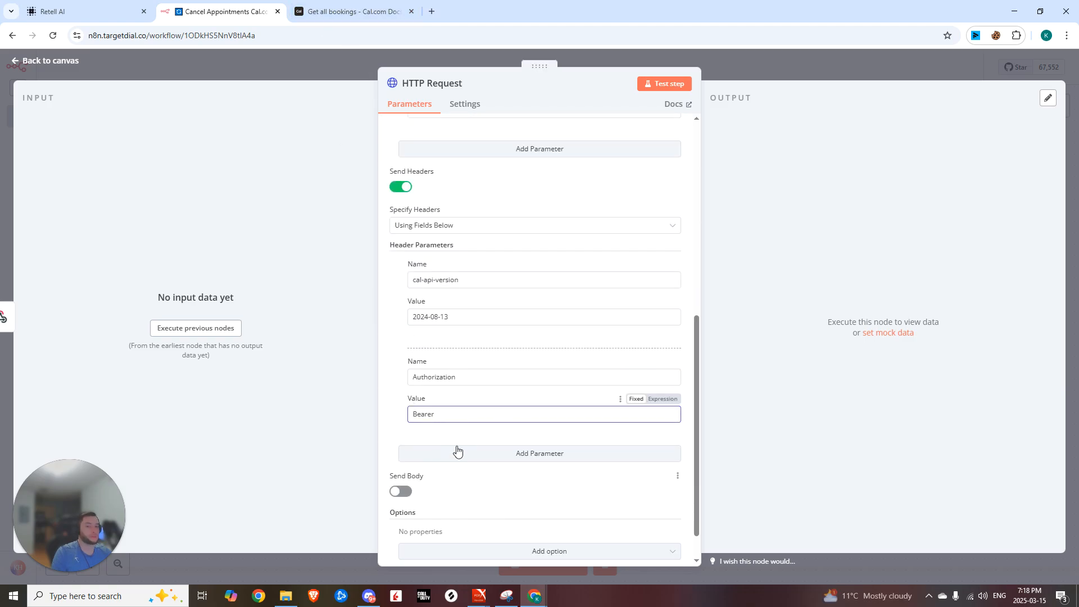
Step: Replace the Cancel-appointment function's example parameters in Retell AI with a JSON schema requiring the string attendeeEmail
{"action": "key", "text": "ctrl+Page_Up"}
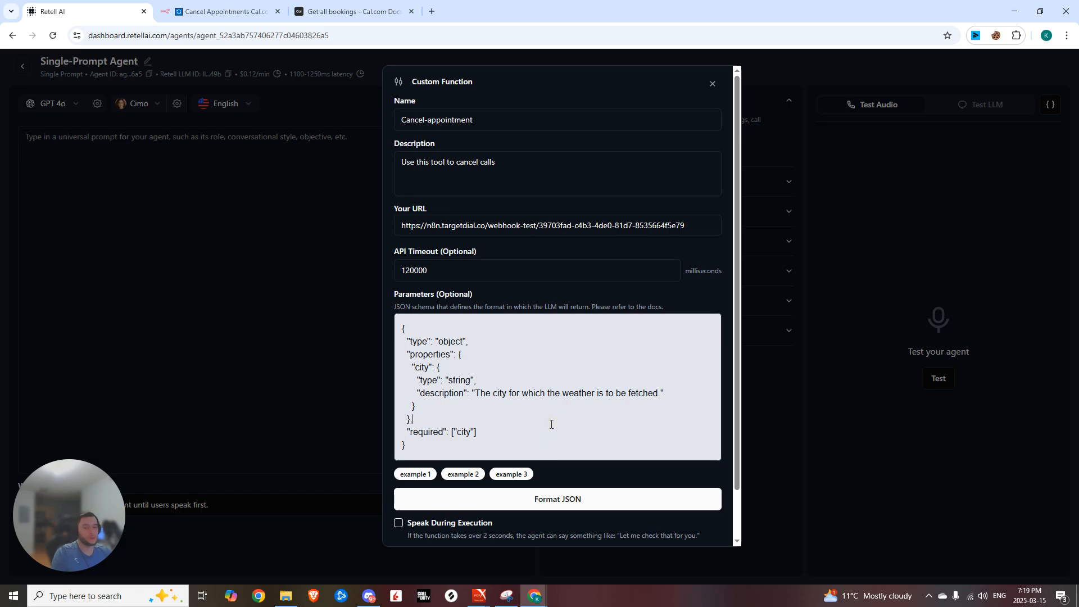
{"action": "key", "text": "ctrl+a"}
{"action": "key", "text": "BackSpace"}
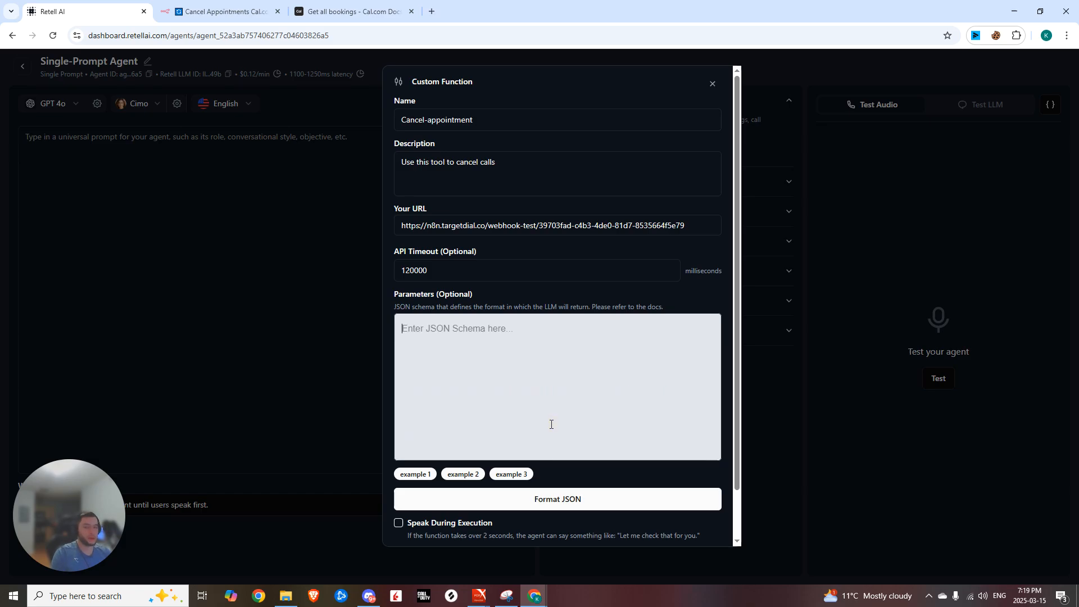
{"action": "key", "text": "ctrl+v"}
{"action": "key", "text": "BackSpace"}
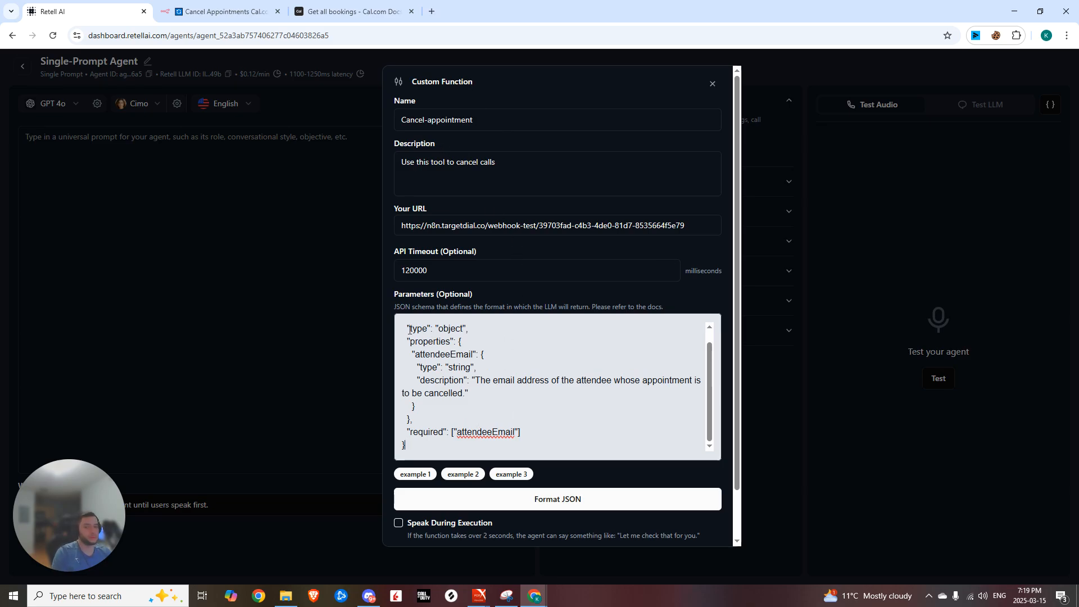
Step: Check the required attendeeEmail parameter in the Cancel-appointment function's JSON schema and save the function
{"action": "left_click_drag", "start_coordinate": [457, 435], "coordinate": [515, 433]}
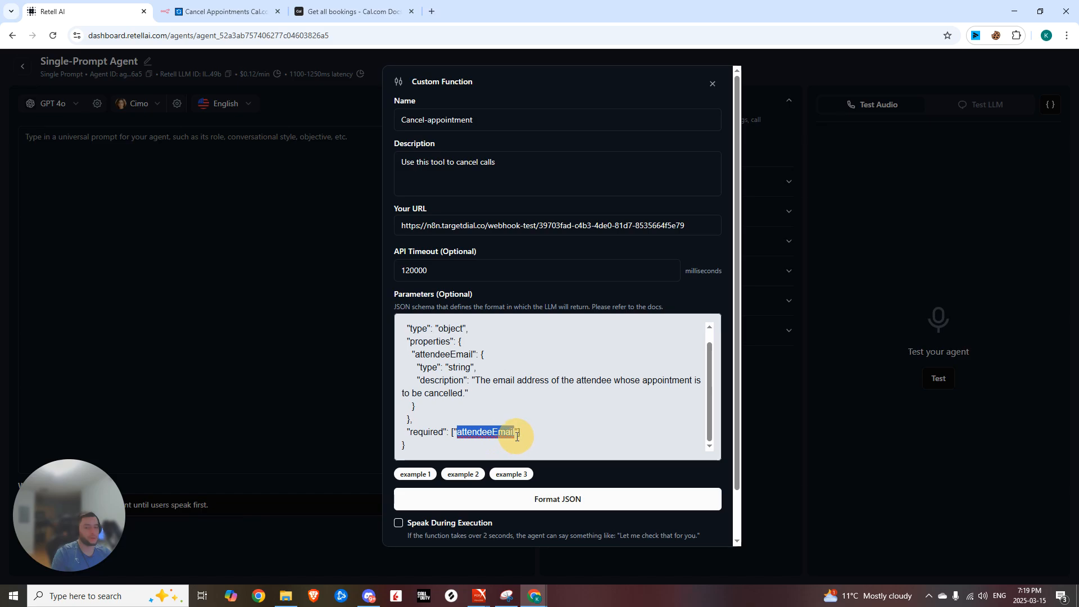
{"action": "left_click", "coordinate": [585, 380]}
{"action": "scroll", "coordinate": [579, 433], "scroll_direction": "down", "scroll_amount": 1}
{"action": "left_click", "coordinate": [688, 526]}
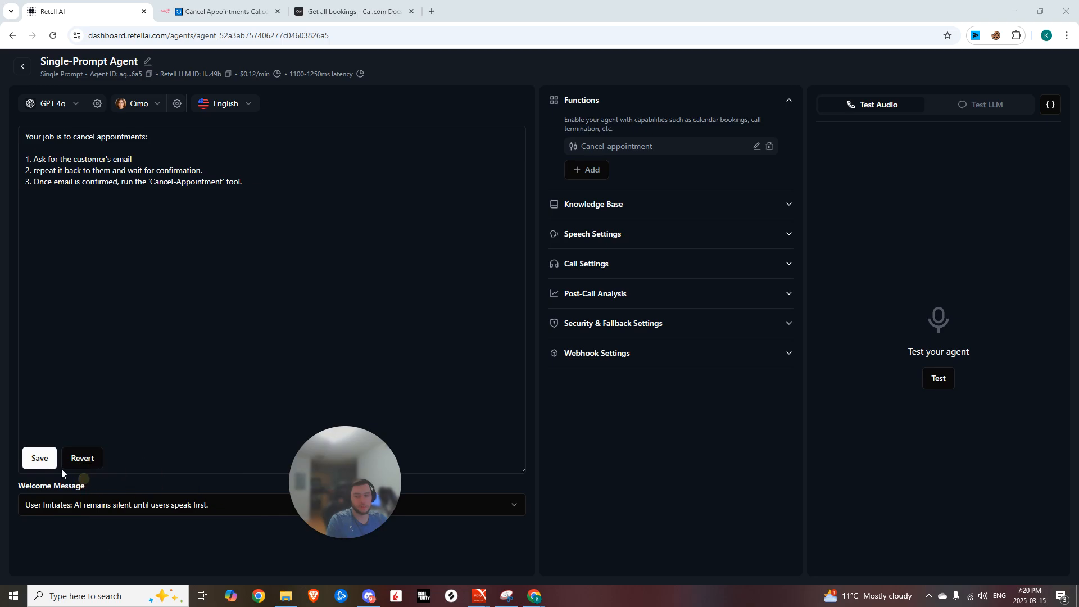
Step: Save the agent prompt on cancelling appointments and review its instructions to ask for the email, confirm it and run the 'Cancel-Appointment' tool
{"action": "left_click", "coordinate": [31, 456]}
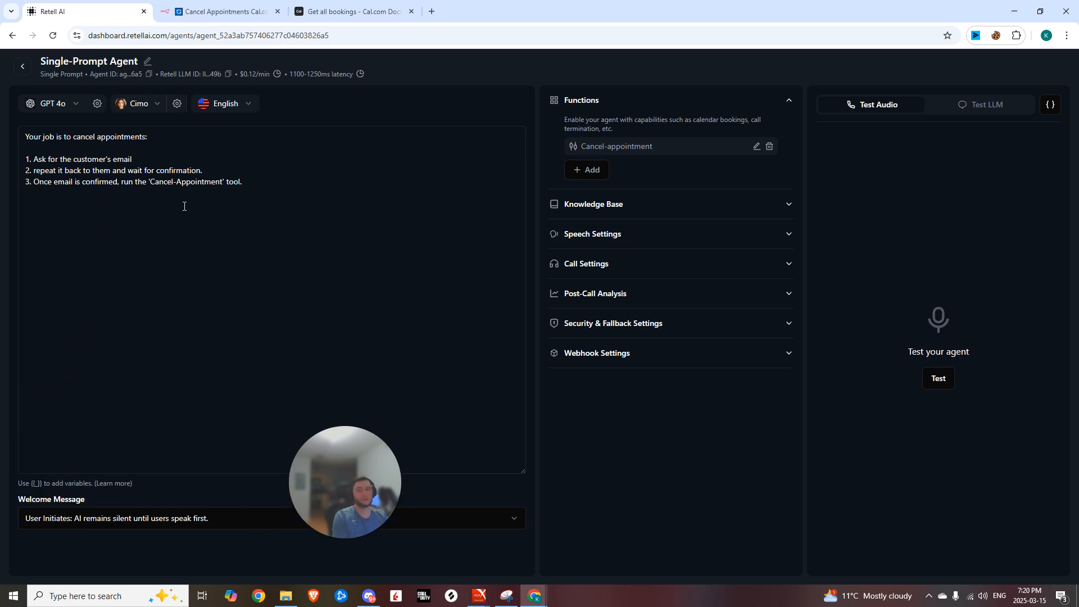
{"action": "triple_click", "coordinate": [32, 162]}
{"action": "left_click", "coordinate": [201, 170]}
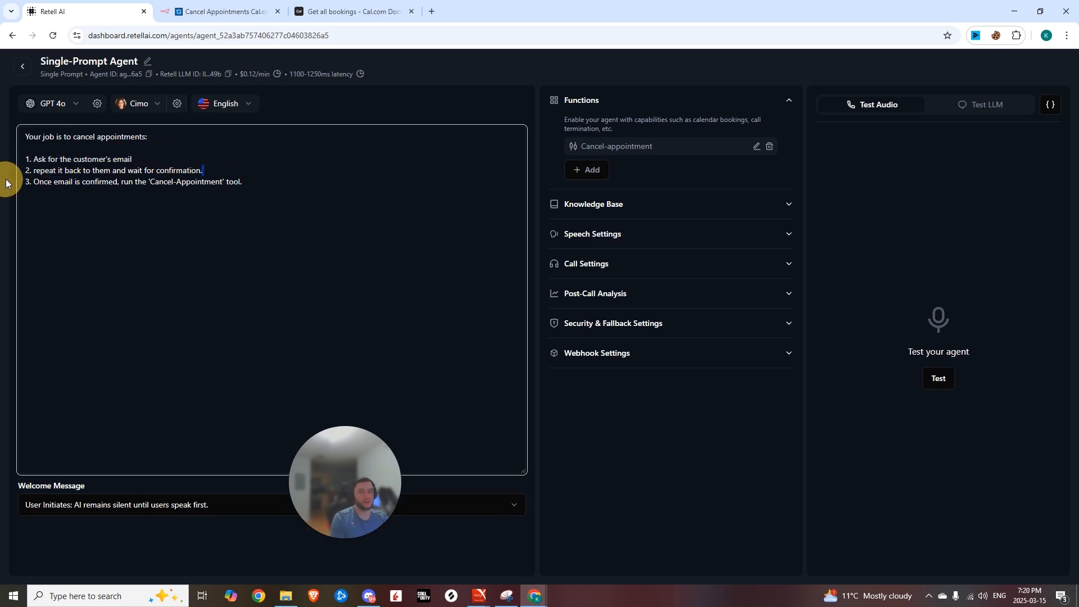
{"action": "triple_click", "coordinate": [34, 168]}
{"action": "left_click_drag", "start_coordinate": [241, 182], "coordinate": [15, 191]}
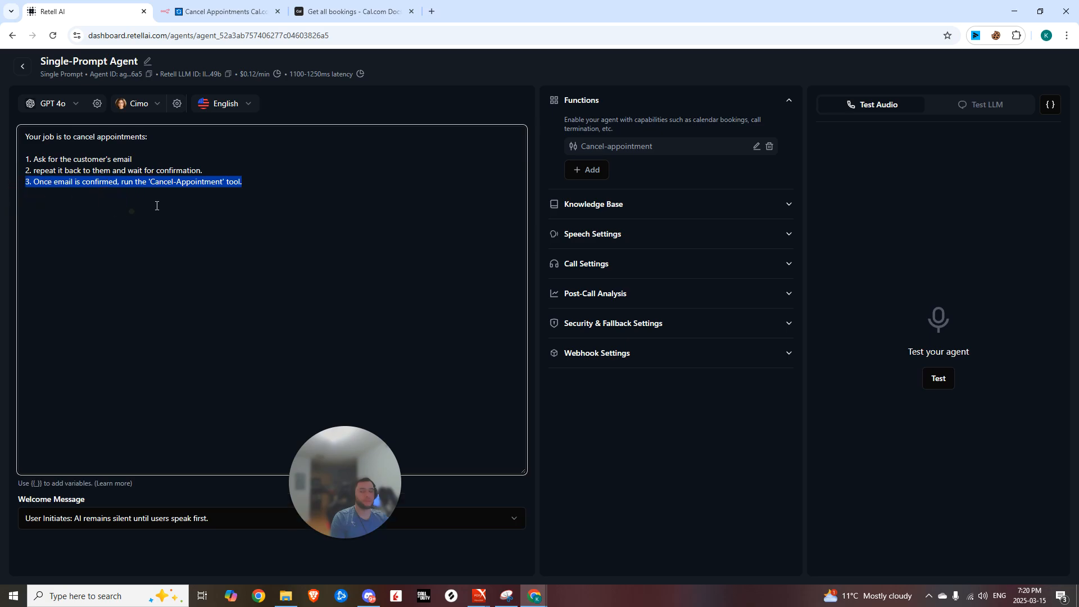
Step: Set the welcome message to AI Initiates with "Hello, how can I help you today?" and open the agent's LLM test chat
{"action": "left_click", "coordinate": [132, 518]}
{"action": "left_click", "coordinate": [133, 541]}
{"action": "left_click", "coordinate": [997, 111]}
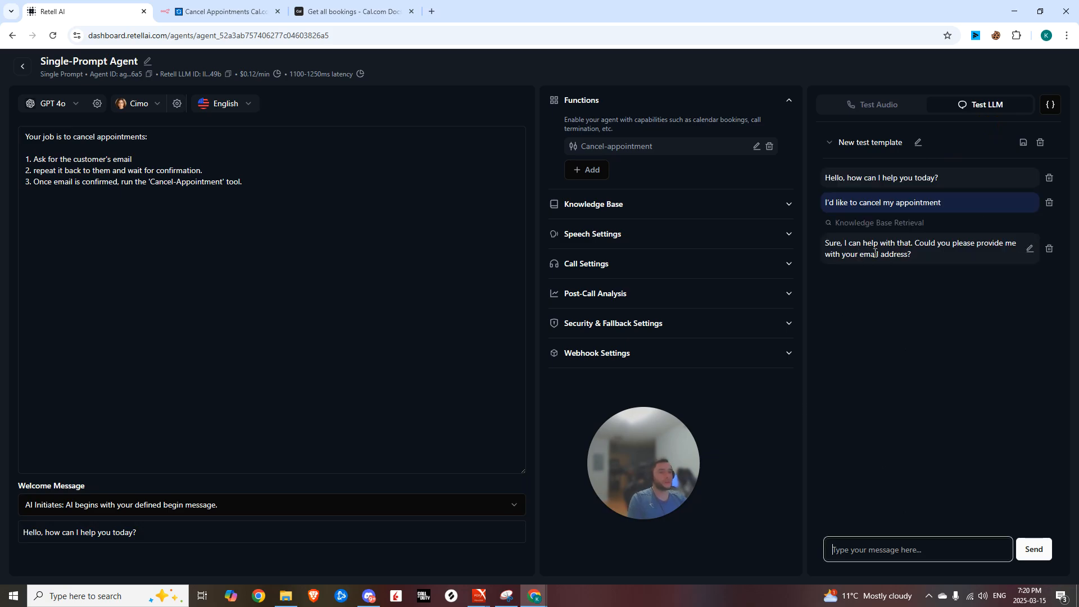
Step: Switch to the n8n workflow and start listening for a test event on the Webhook node
{"action": "left_click", "coordinate": [248, 4]}
{"action": "left_click", "coordinate": [549, 338]}
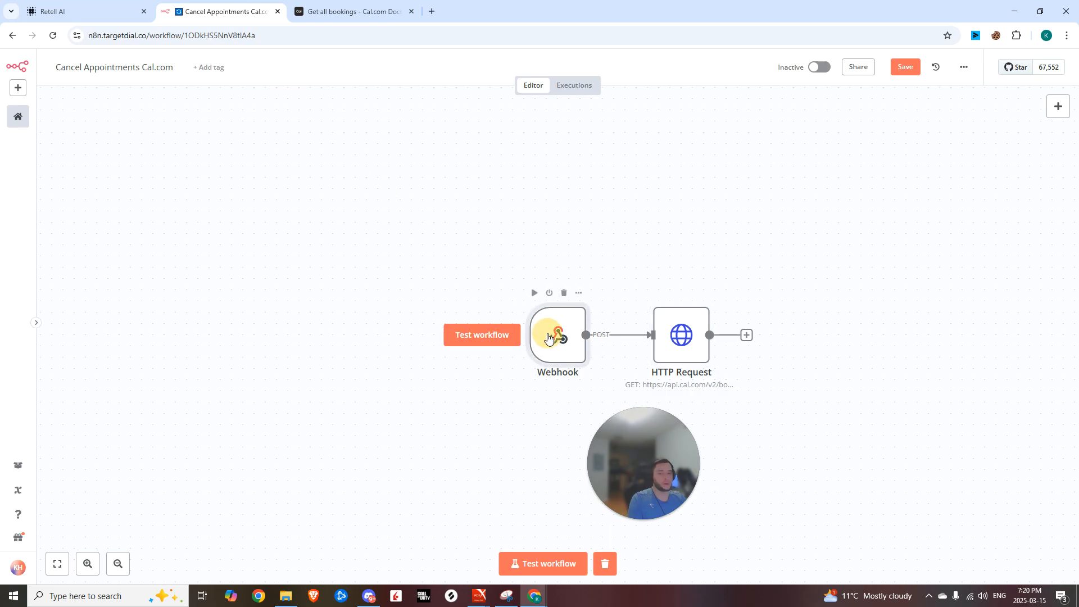
{"action": "double_click", "coordinate": [549, 338]}
{"action": "left_click", "coordinate": [131, 299]}
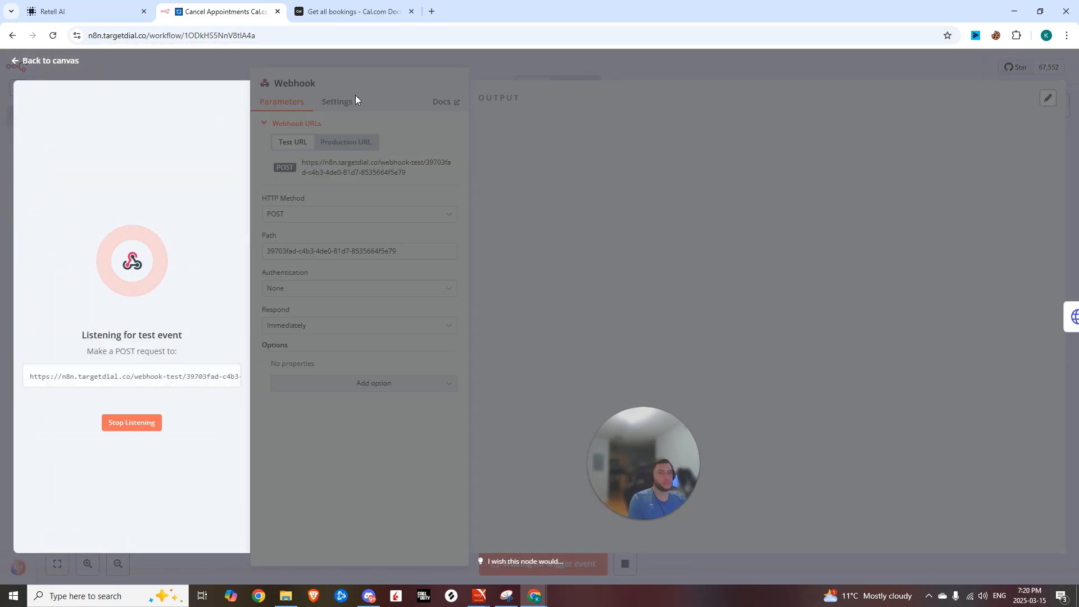
Step: Return to the Retell AI test chat and send "yes" to confirm the customer's email address
{"action": "left_click", "coordinate": [81, 5]}
{"action": "type", "text": "yes"}
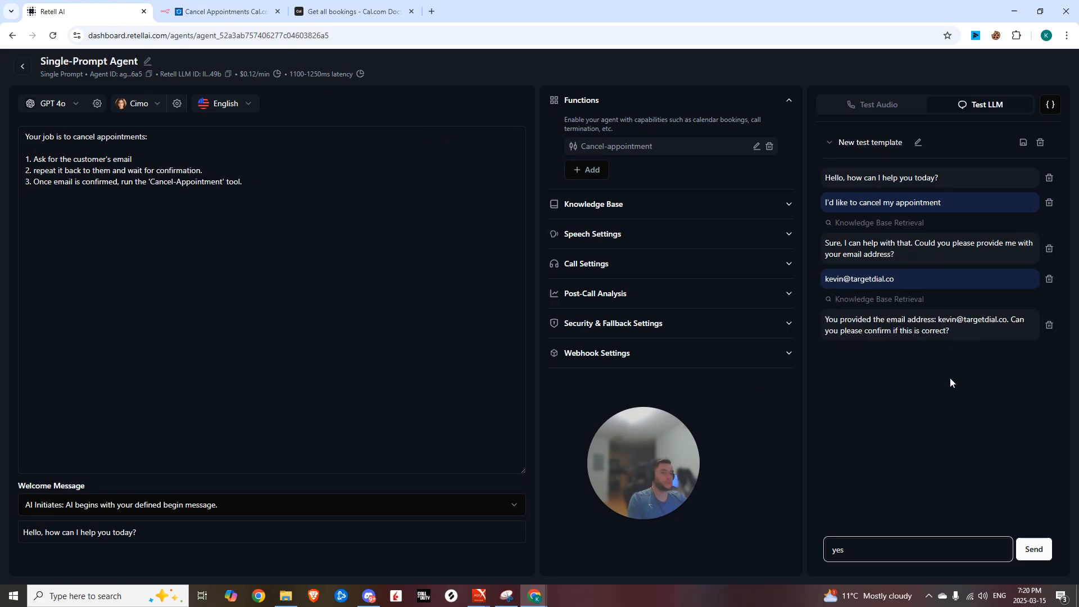
{"action": "left_click", "coordinate": [1031, 551]}
Step: Pin the test data received by the Webhook node in n8n and return to the canvas
{"action": "key", "text": "ctrl+Tab"}
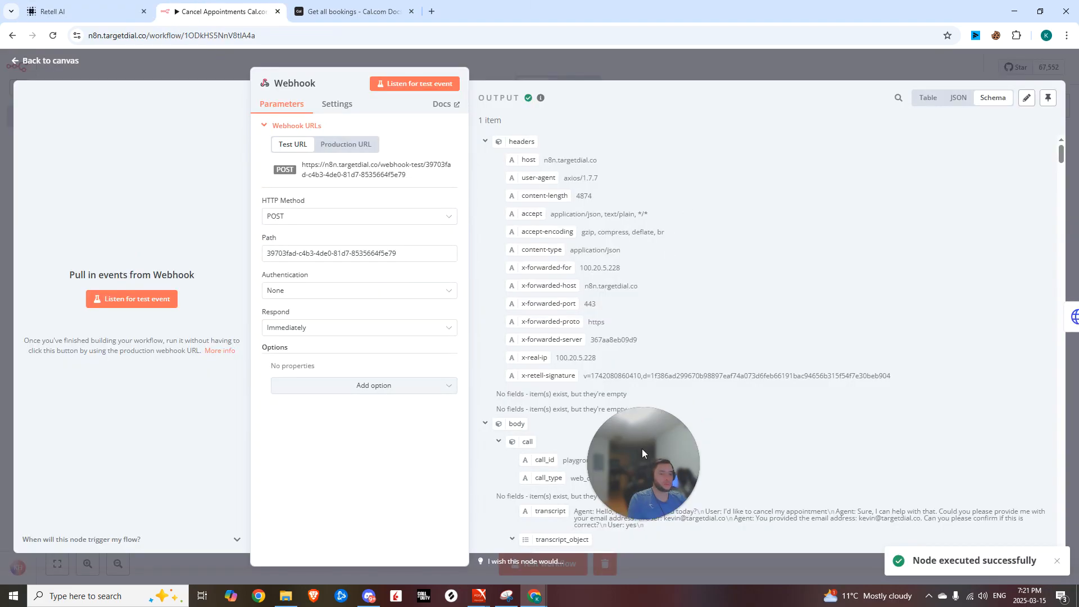
{"action": "left_click", "coordinate": [1047, 98]}
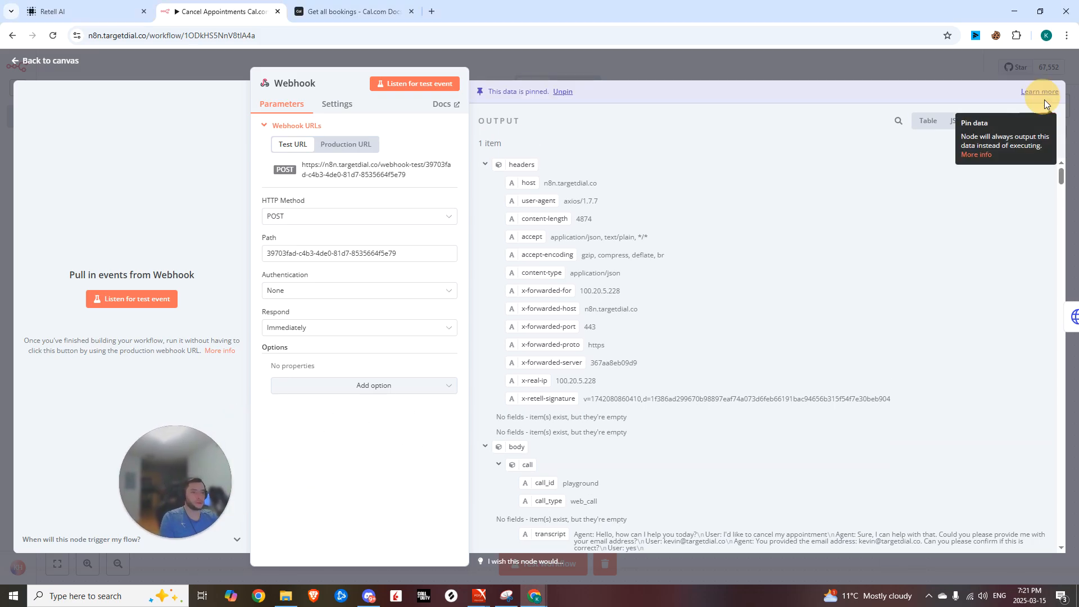
{"action": "left_click", "coordinate": [761, 75]}
Step: Replace the HTTP Request node's fixed attendeeEmail query value with the webhook expression {{ $json.body.args.attendeeEmail }}
{"action": "double_click", "coordinate": [680, 337]}
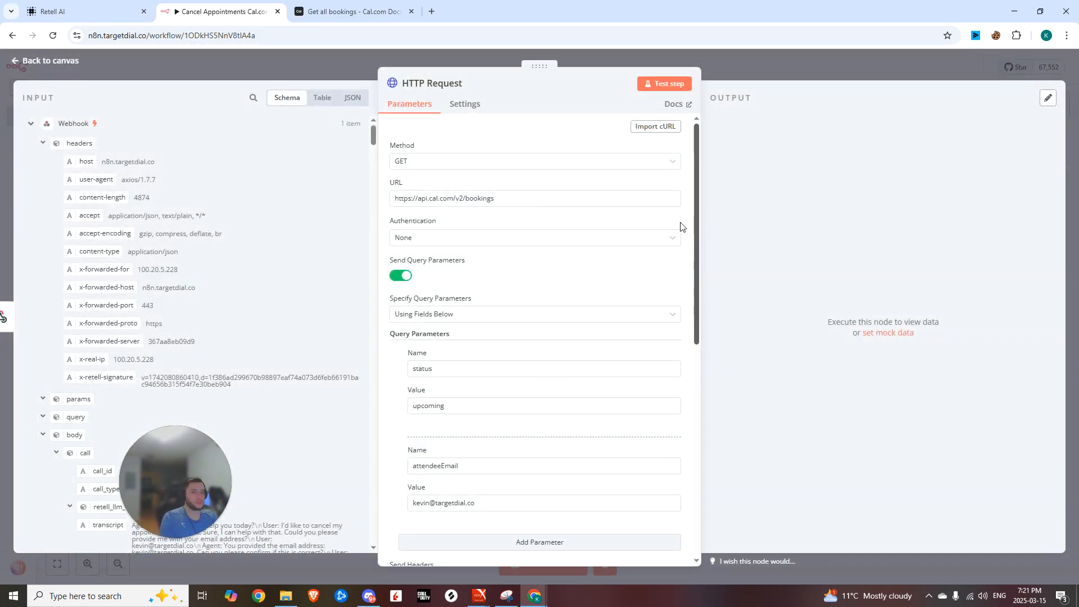
{"action": "left_click_drag", "start_coordinate": [478, 503], "coordinate": [346, 503]}
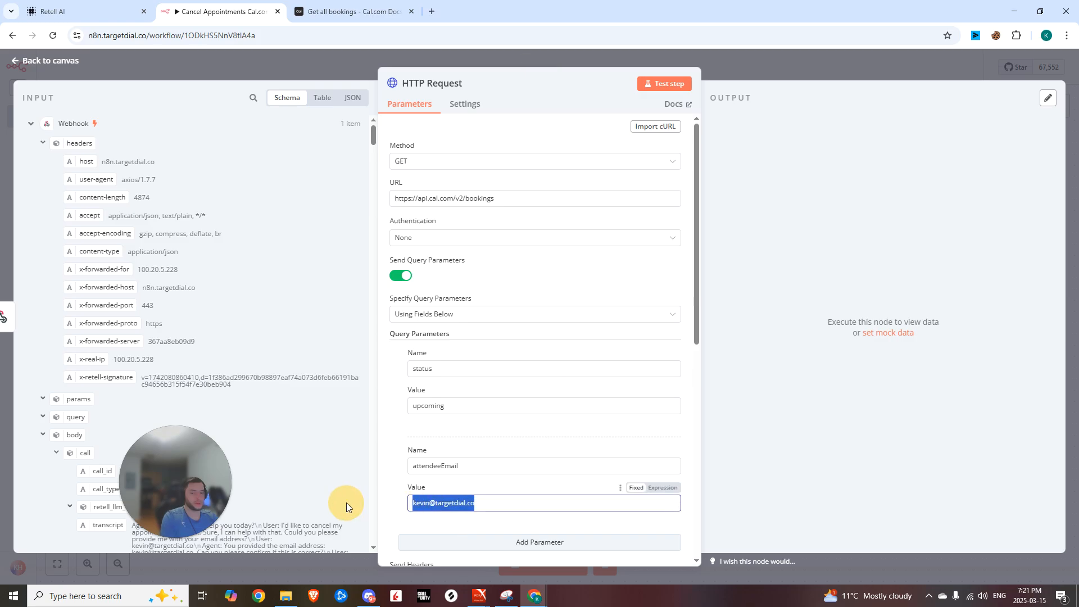
{"action": "key", "text": "BackSpace"}
{"action": "scroll", "coordinate": [100, 477], "scroll_direction": "down", "scroll_amount": 15}
{"action": "left_click_drag", "start_coordinate": [100, 477], "coordinate": [505, 472]}
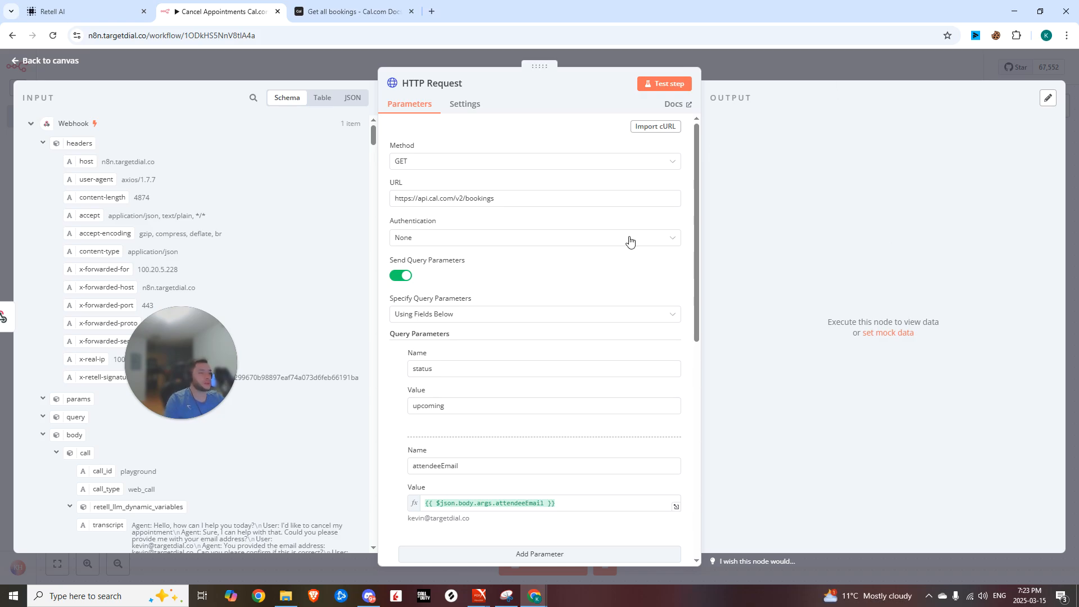
Step: Test the HTTP Request node and locate the booking's uid in its output
{"action": "left_click", "coordinate": [660, 86]}
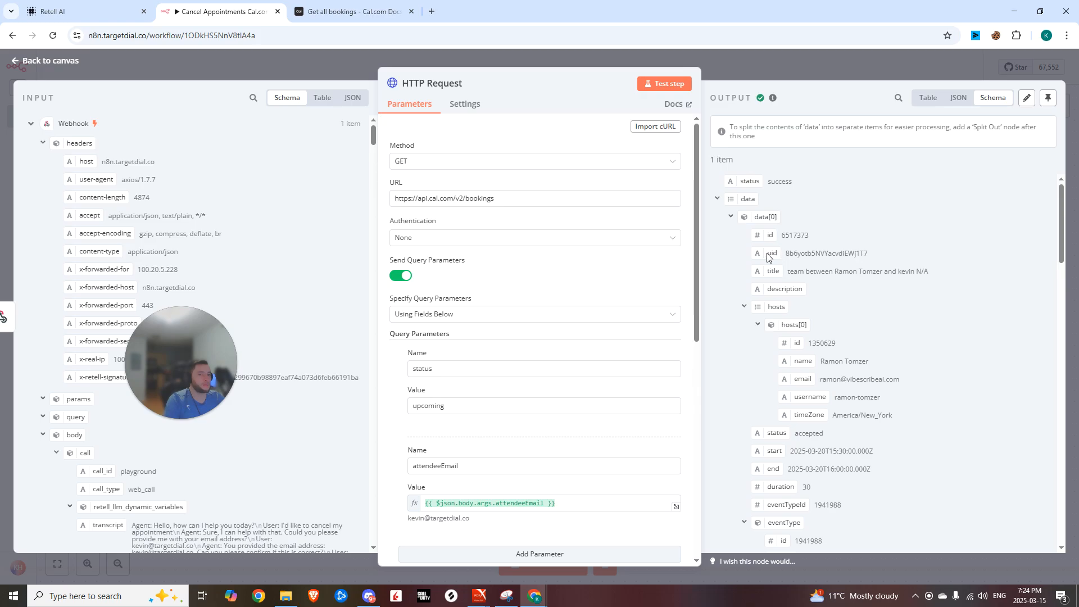
{"action": "left_click_drag", "start_coordinate": [766, 254], "coordinate": [909, 255]}
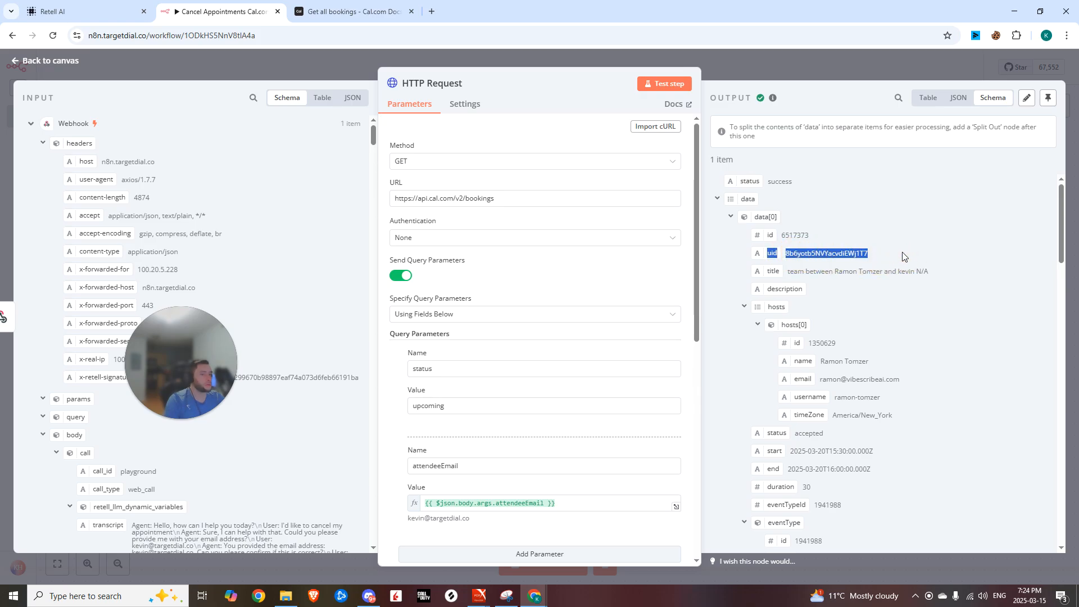
{"action": "left_click", "coordinate": [351, 11]}
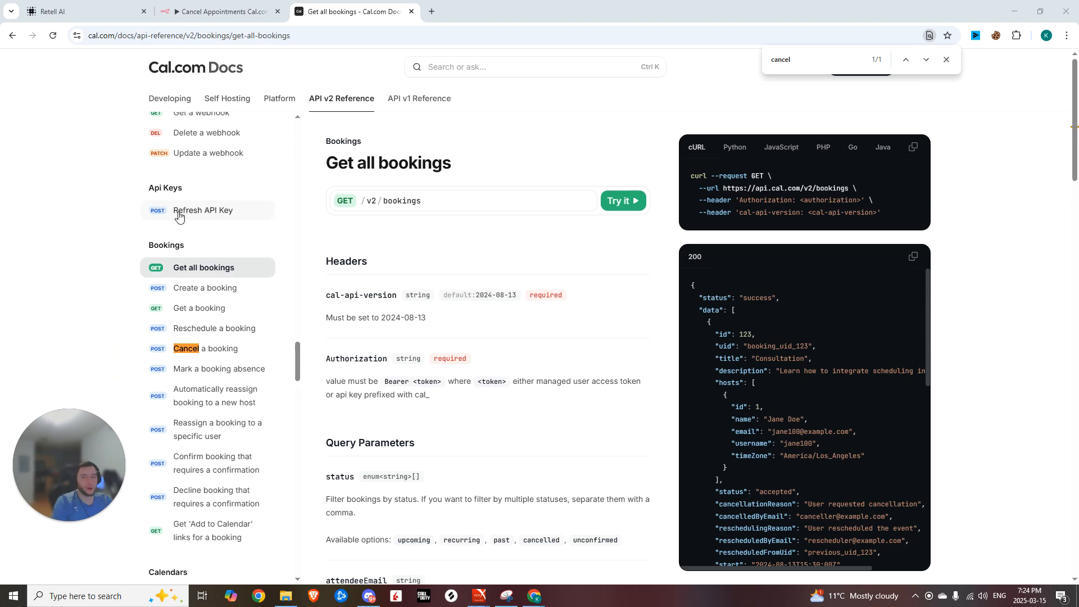
{"action": "left_click", "coordinate": [219, 349]}
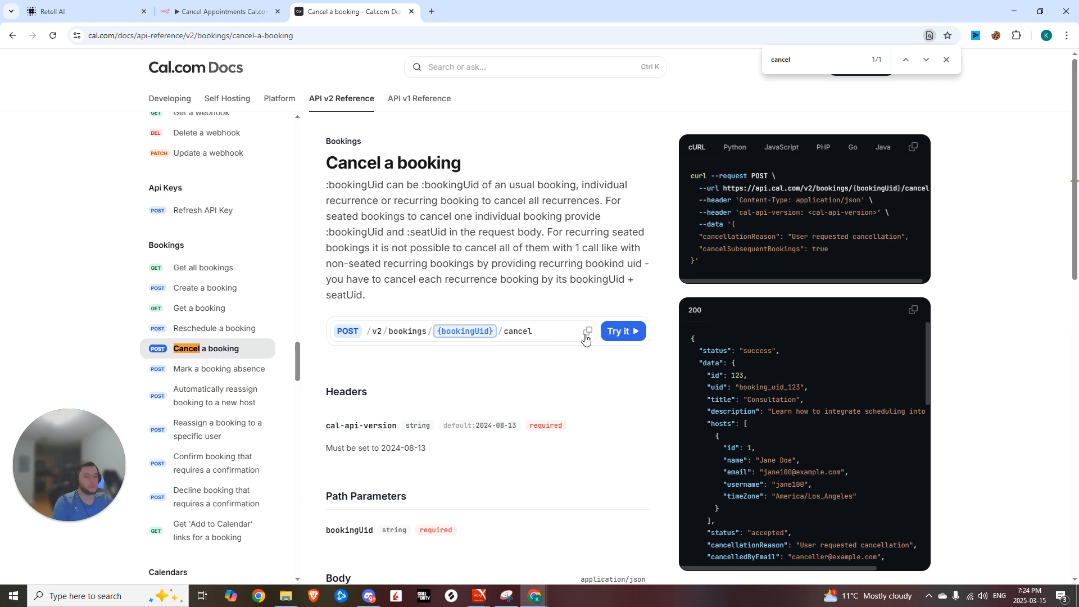
{"action": "key", "text": "ctrl+shift+Tab"}
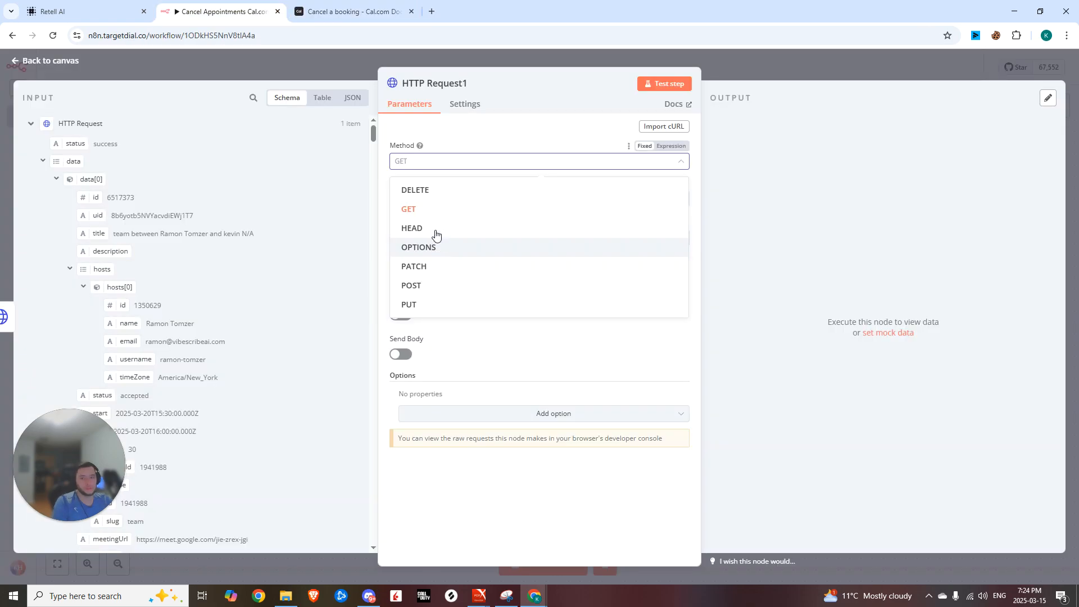
{"action": "left_click", "coordinate": [422, 292]}
{"action": "left_click_drag", "start_coordinate": [541, 197], "coordinate": [490, 198]}
{"action": "key", "text": "BackSpace"}
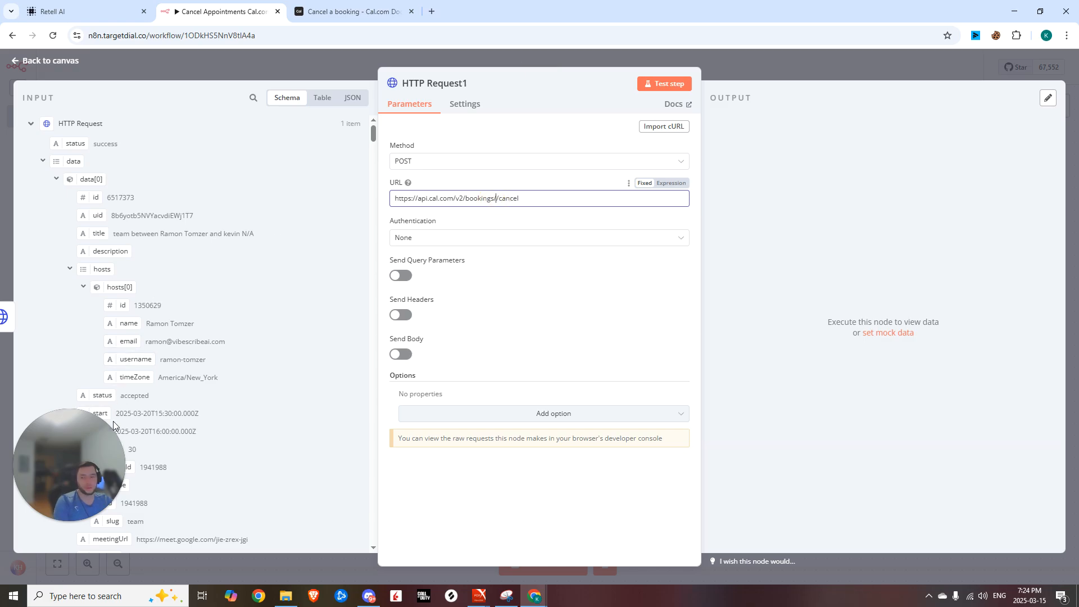
{"action": "scroll", "coordinate": [145, 349], "scroll_direction": "down", "scroll_amount": 4}
{"action": "scroll", "coordinate": [145, 348], "scroll_direction": "up", "scroll_amount": 4}
{"action": "left_click_drag", "start_coordinate": [97, 216], "coordinate": [458, 199]}
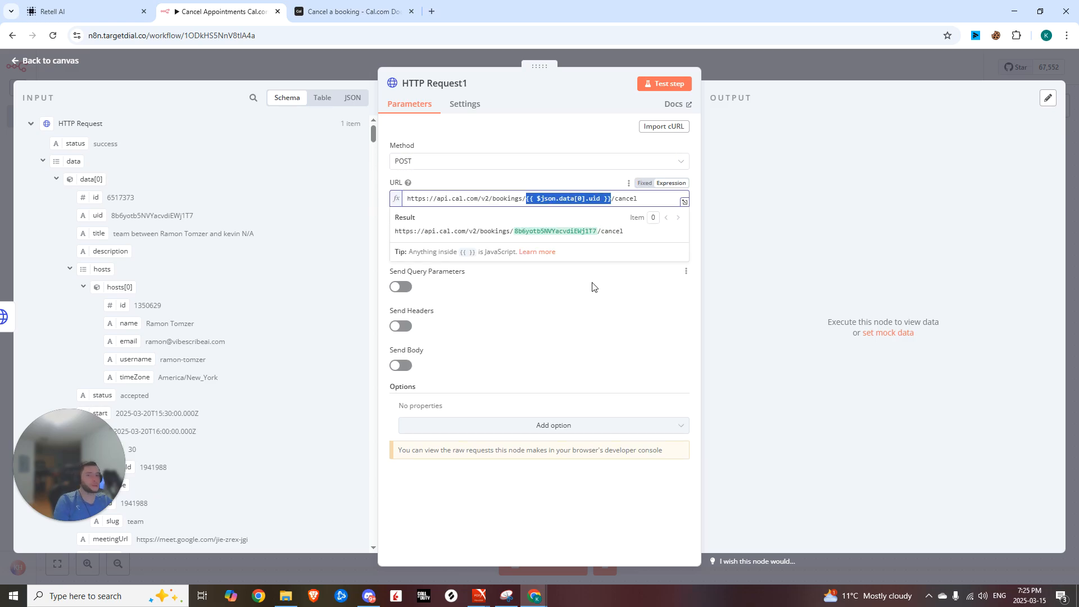
Step: Check the required header in the Cal.com docs and send cal-api-version with value 2024-08-13 in the HTTP Request1 node
{"action": "key", "text": "ctrl+Tab"}
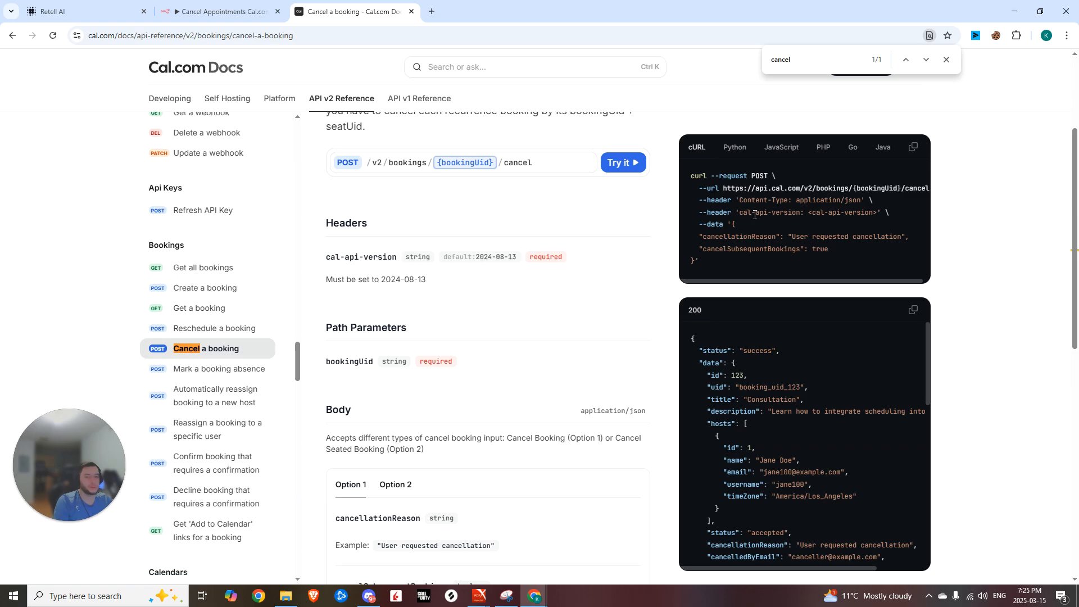
{"action": "left_click_drag", "start_coordinate": [739, 212], "coordinate": [788, 213]}
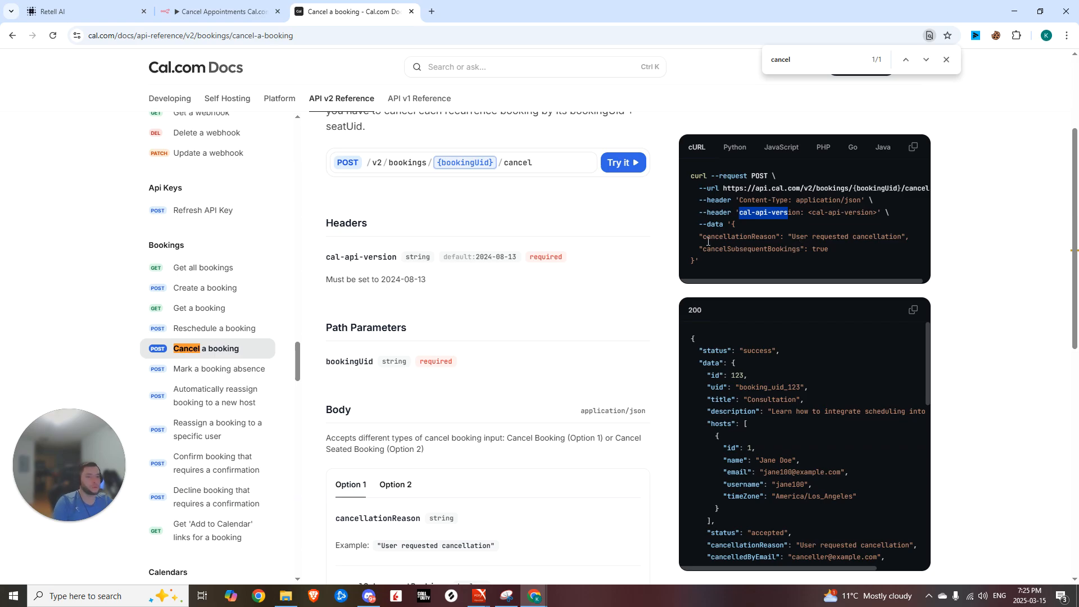
{"action": "left_click_drag", "start_coordinate": [703, 237], "coordinate": [775, 236]}
{"action": "key", "text": "ctrl+shift+Tab"}
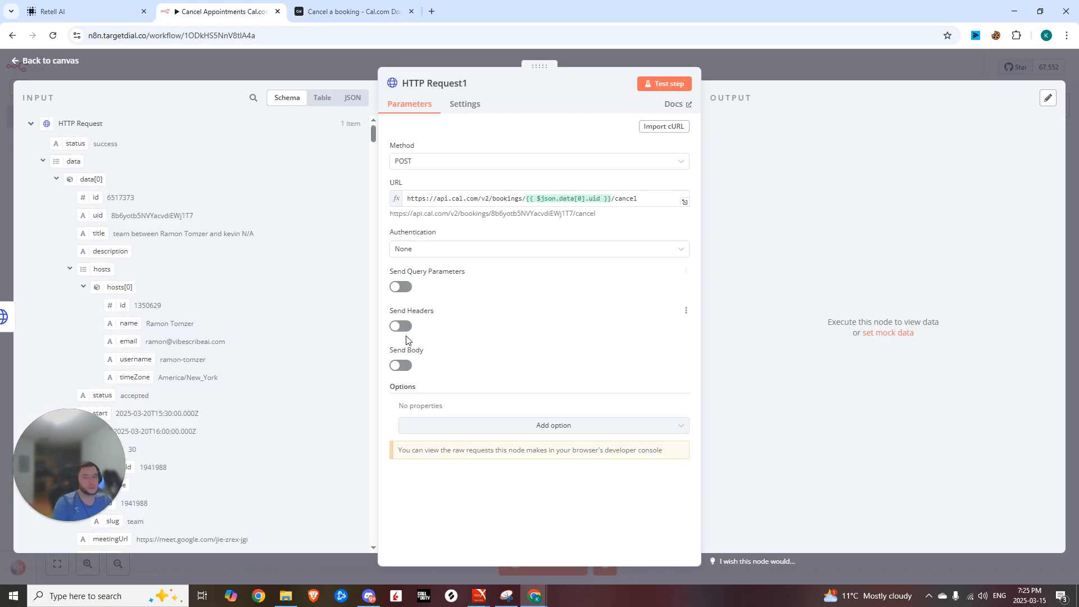
{"action": "left_click", "coordinate": [401, 326]}
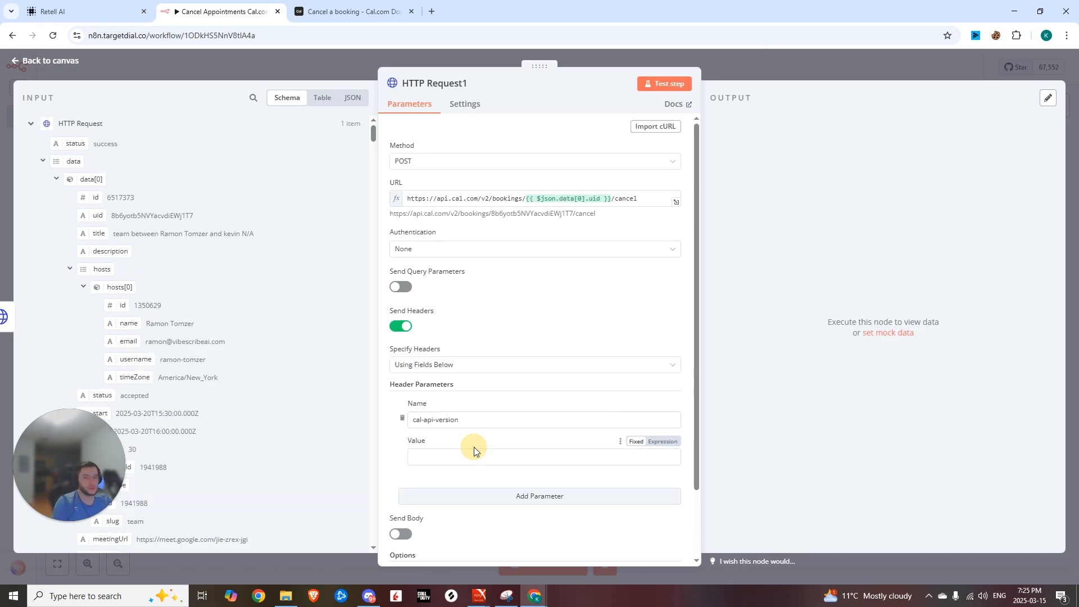
{"action": "left_click", "coordinate": [469, 457]}
{"action": "type", "text": "024-08-13"}
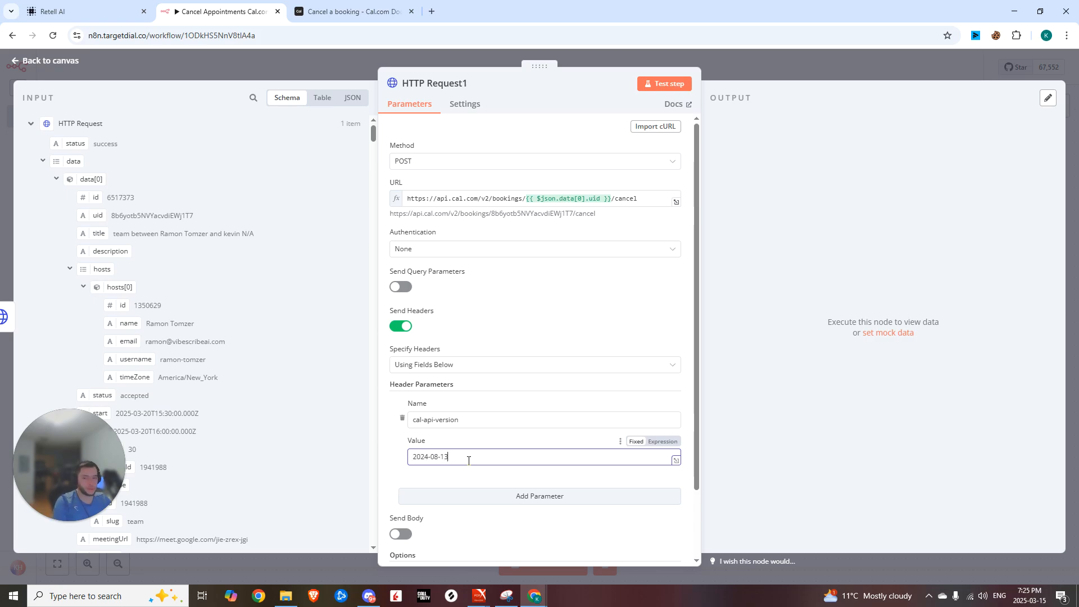
Step: Check the cancel body fields in the Cal.com docs, enable the HTTP Request1 node's JSON body and name its parameter cancellationReason
{"action": "key", "text": "ctrl+Tab"}
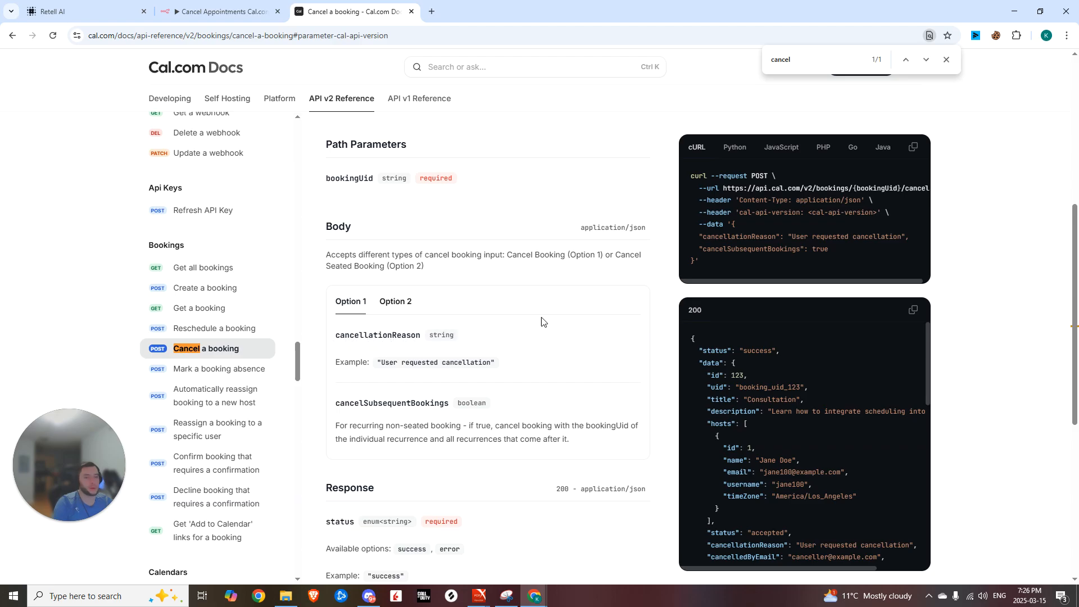
{"action": "left_click_drag", "start_coordinate": [739, 228], "coordinate": [707, 259]}
{"action": "key", "text": "ctrl+shift+Tab"}
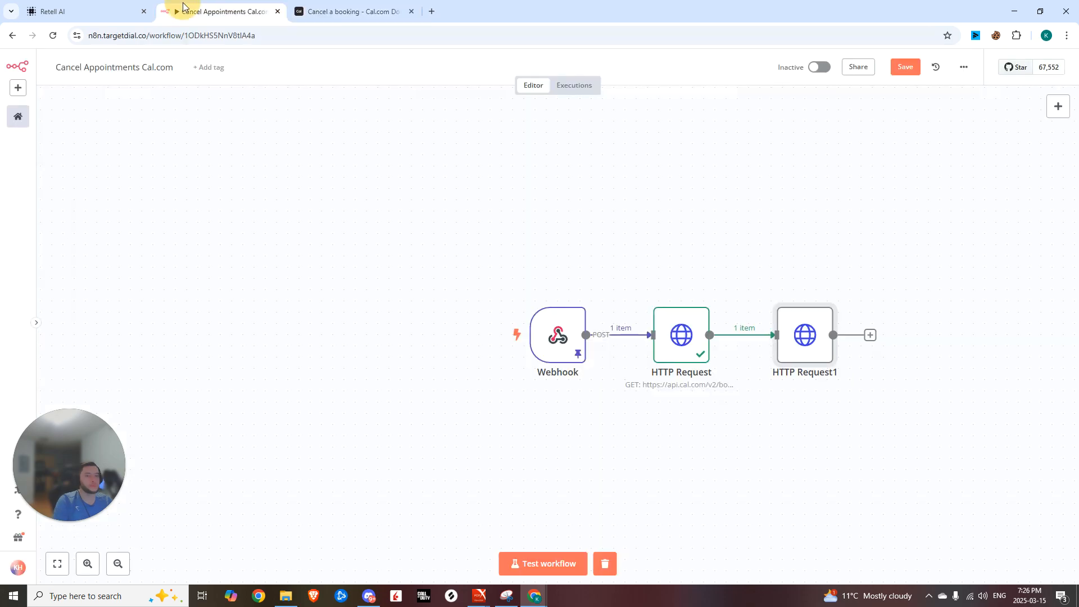
{"action": "double_click", "coordinate": [805, 331]}
{"action": "left_click", "coordinate": [400, 453]}
{"action": "scroll", "coordinate": [408, 453], "scroll_direction": "down", "scroll_amount": 3}
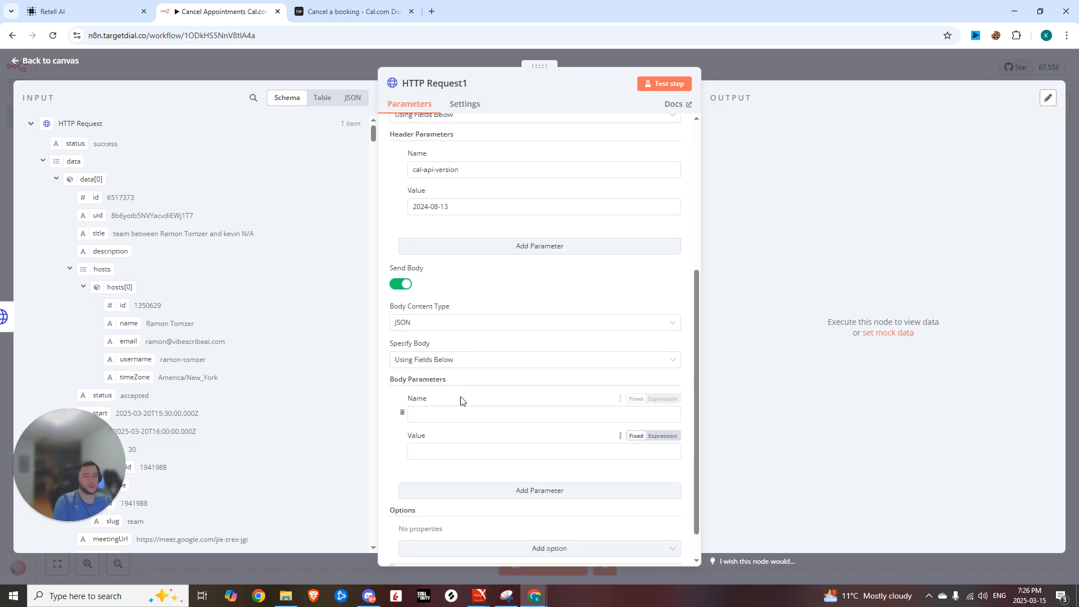
{"action": "left_click", "coordinate": [427, 414]}
{"action": "type", "text": "cancellationReason"}
{"action": "left_click", "coordinate": [424, 452]}
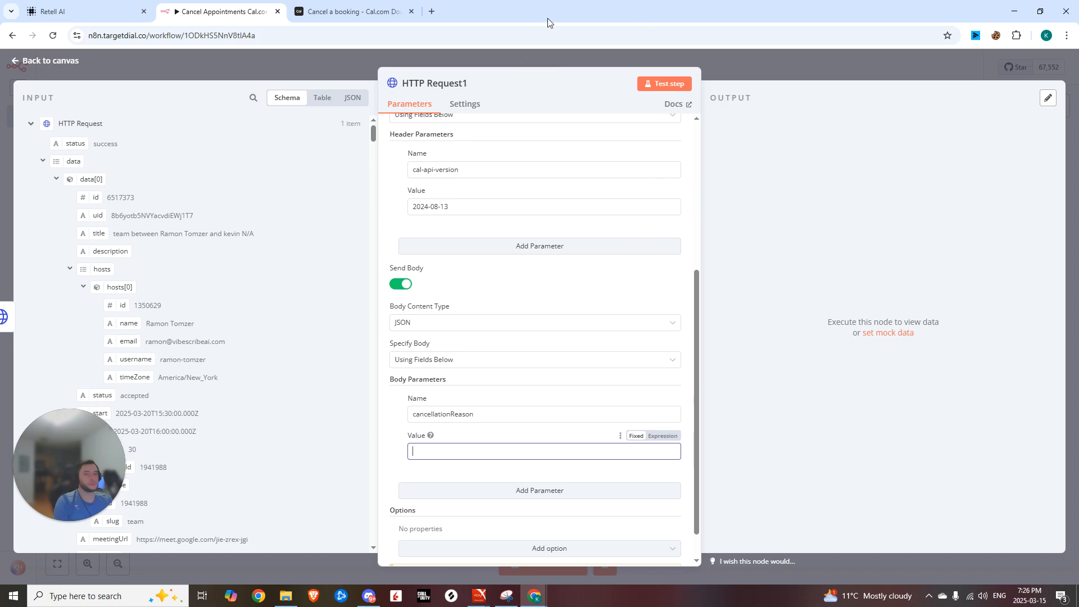
Step: Open the Cancel-appointment function in Retell AI and select its entire parameters JSON schema for replacement
{"action": "left_click", "coordinate": [64, 7]}
{"action": "left_click", "coordinate": [755, 146]}
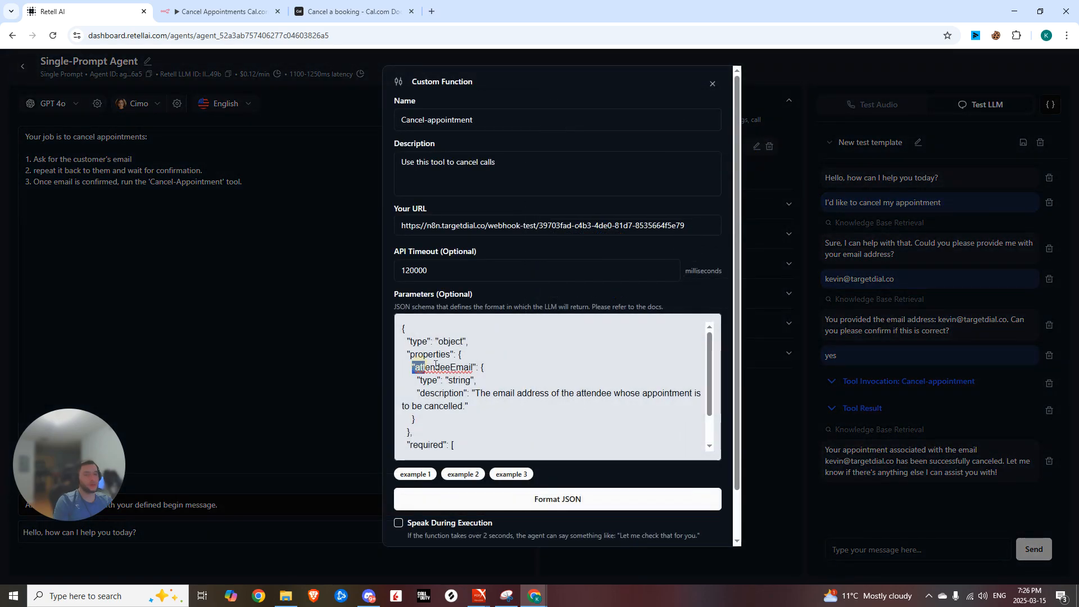
{"action": "left_click_drag", "start_coordinate": [436, 364], "coordinate": [513, 356]}
{"action": "scroll", "coordinate": [697, 337], "scroll_direction": "down", "scroll_amount": 1}
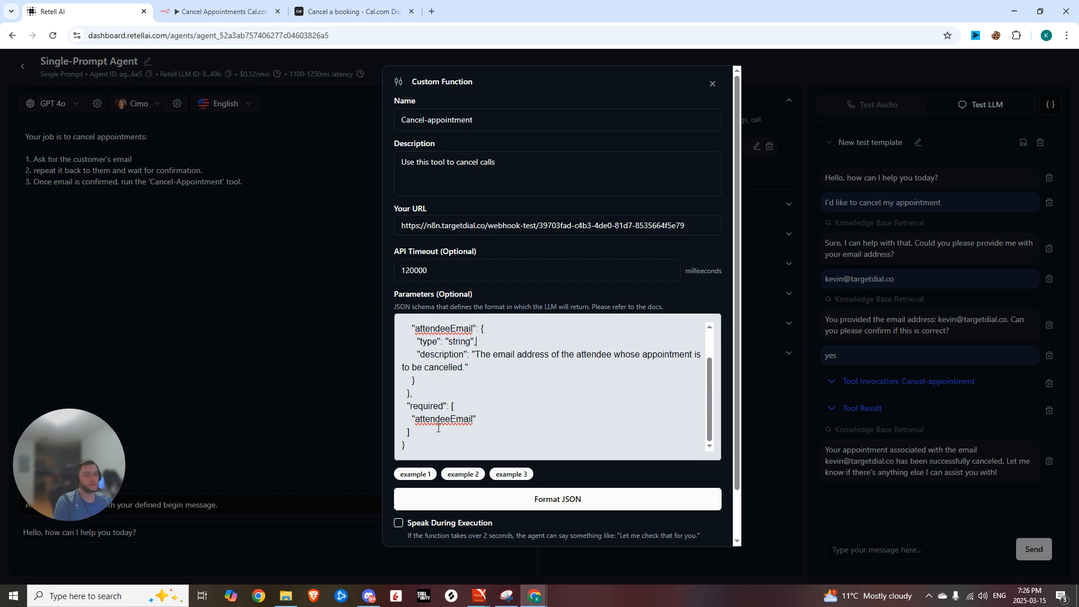
{"action": "left_click_drag", "start_coordinate": [426, 449], "coordinate": [393, 258]}
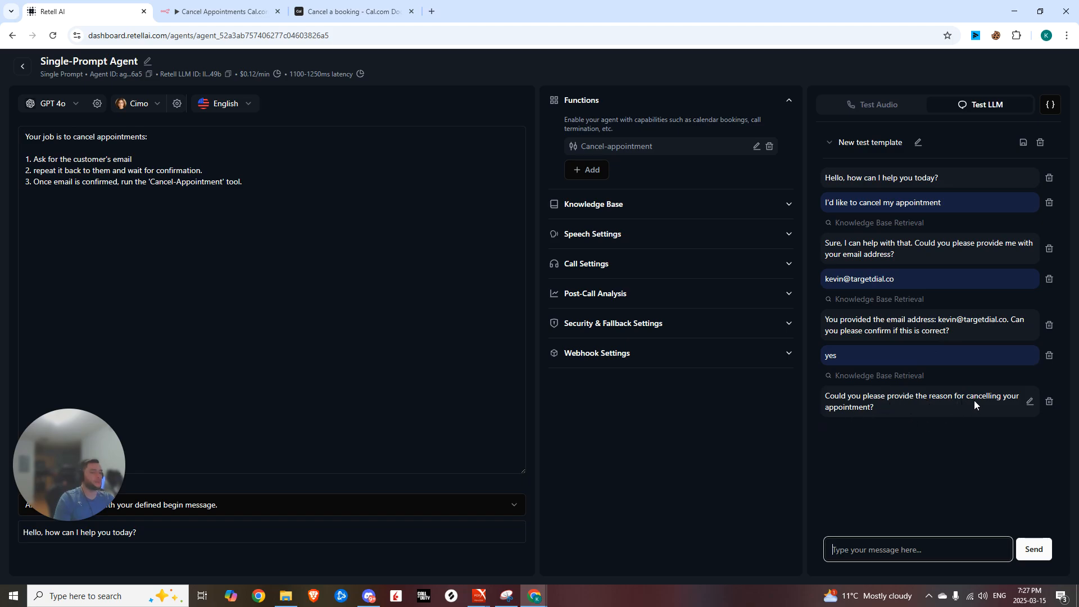
Step: Switch to the n8n workflow and make the Webhook node listen for a test event
{"action": "key", "text": "ctrl+Tab"}
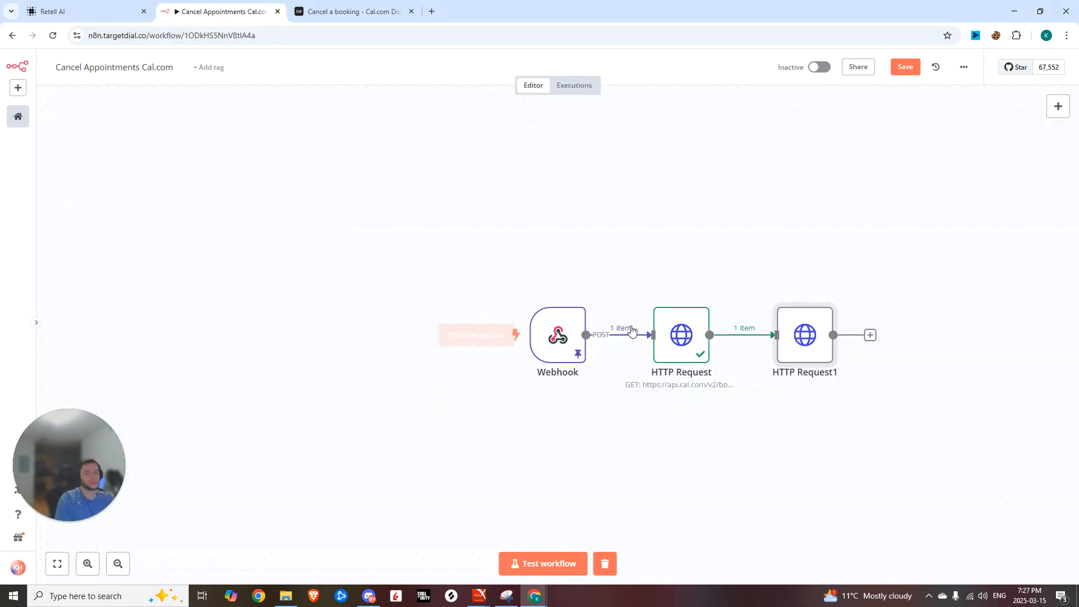
{"action": "double_click", "coordinate": [558, 336]}
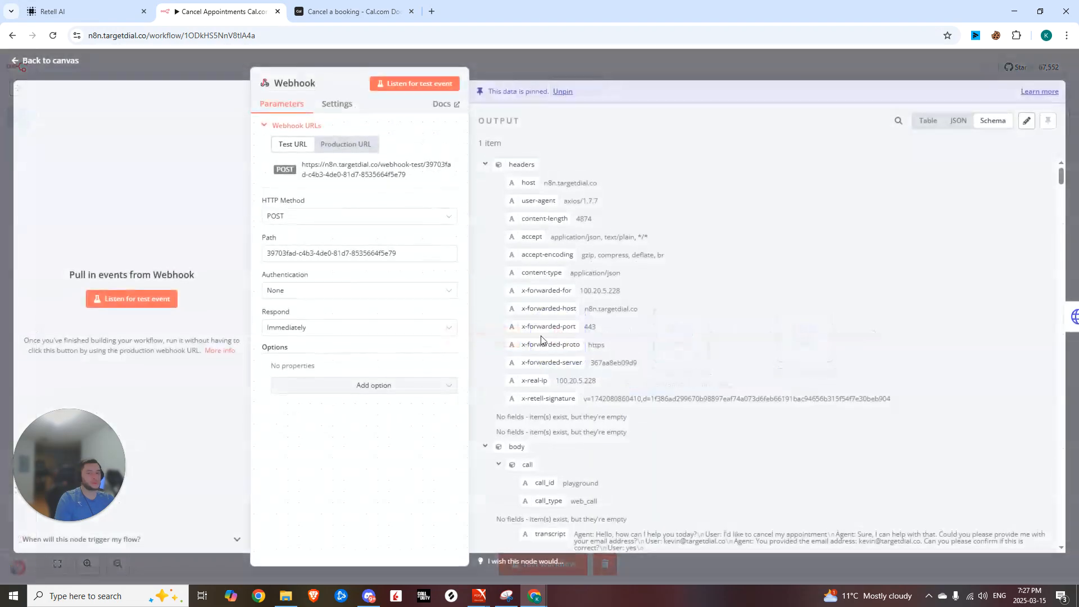
{"action": "left_click", "coordinate": [129, 300]}
Step: Answer the agent's question in the Retell AI test chat with "Im feeling sick" and check the arguments received by the n8n Webhook node
{"action": "key", "text": "ctrl+shift+Tab"}
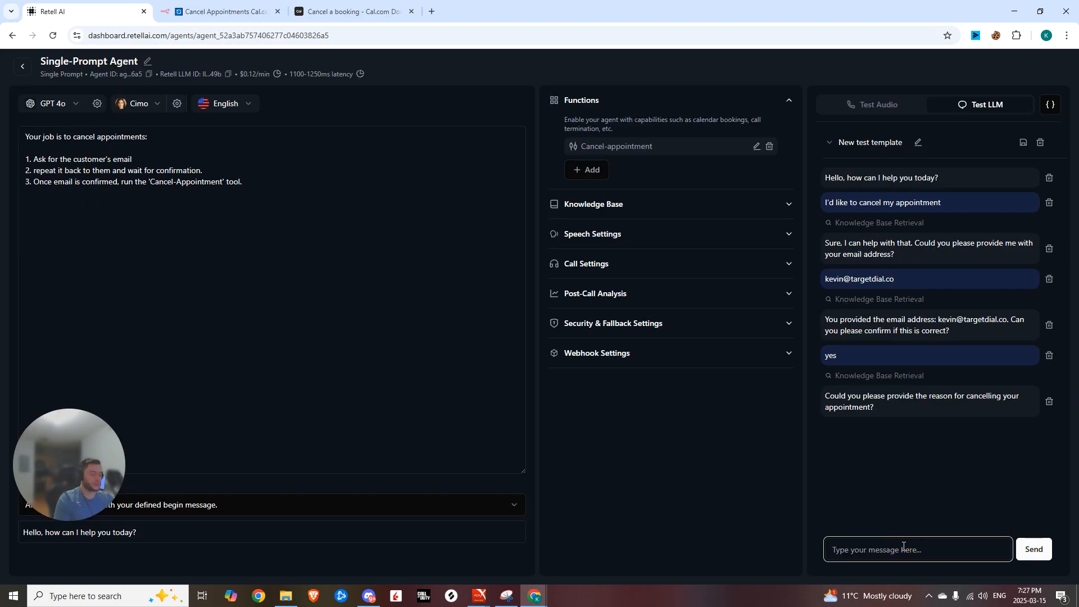
{"action": "type", "text": "Im feeling sick"}
{"action": "key", "text": "Return"}
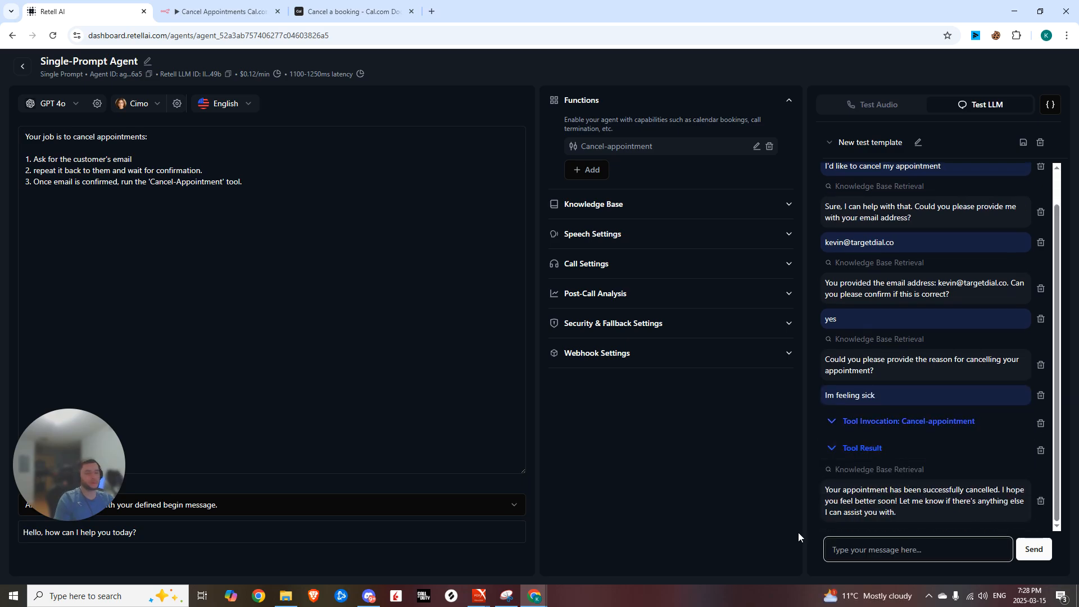
{"action": "key", "text": "ctrl+Tab"}
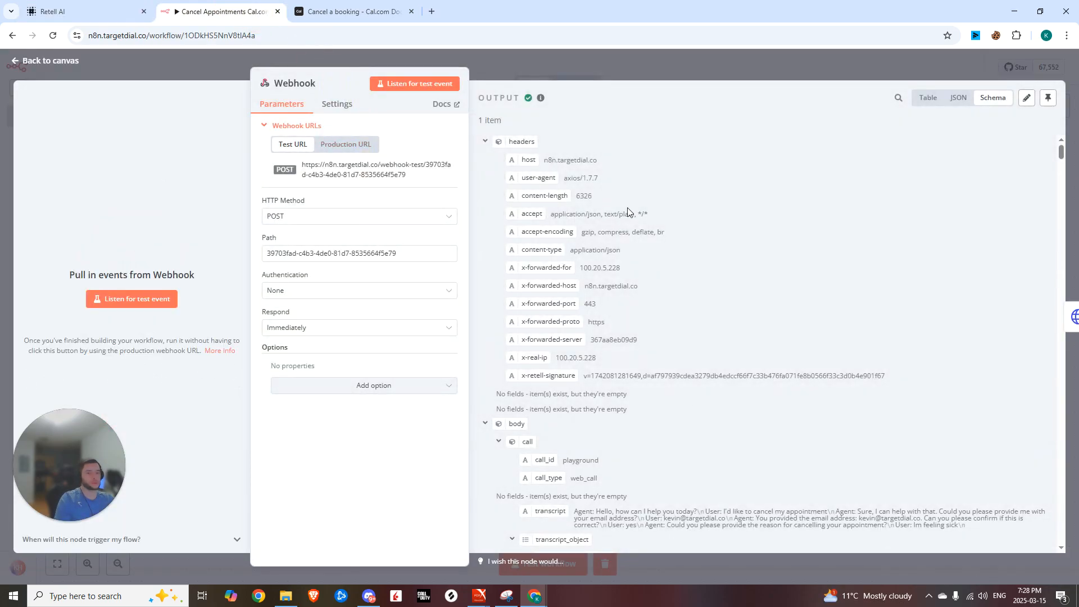
{"action": "scroll", "coordinate": [541, 477], "scroll_direction": "down", "scroll_amount": 15}
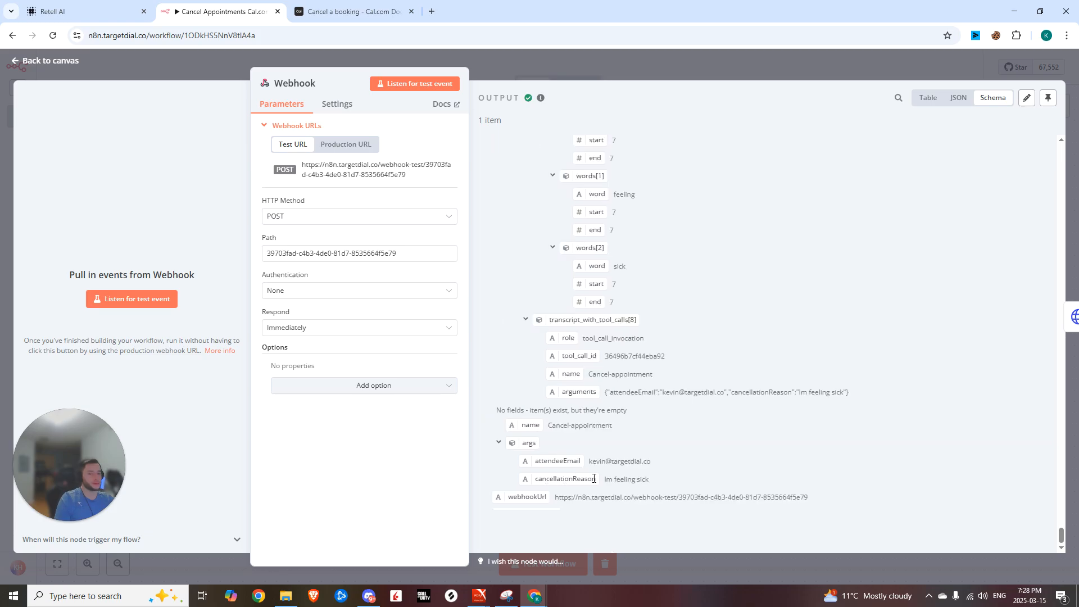
{"action": "key", "text": "Escape"}
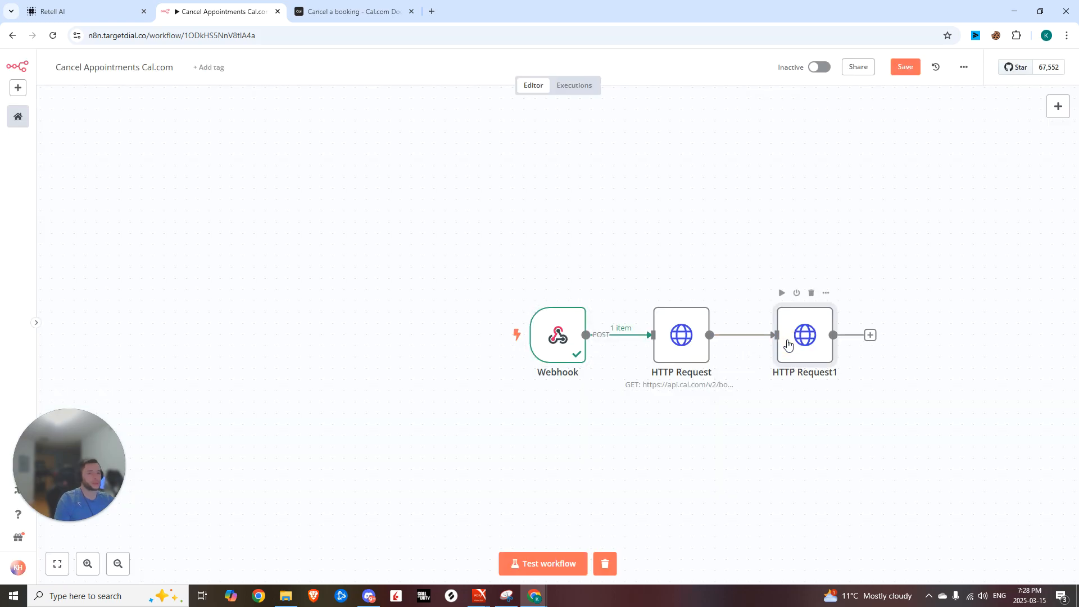
Step: Run the HTTP Request node as a single step to fetch the booking with the new webhook data
{"action": "double_click", "coordinate": [807, 333]}
{"action": "scroll", "coordinate": [506, 337], "scroll_direction": "down", "scroll_amount": 10}
{"action": "left_click", "coordinate": [496, 402]}
{"action": "left_click", "coordinate": [786, 65]}
{"action": "double_click", "coordinate": [685, 321]}
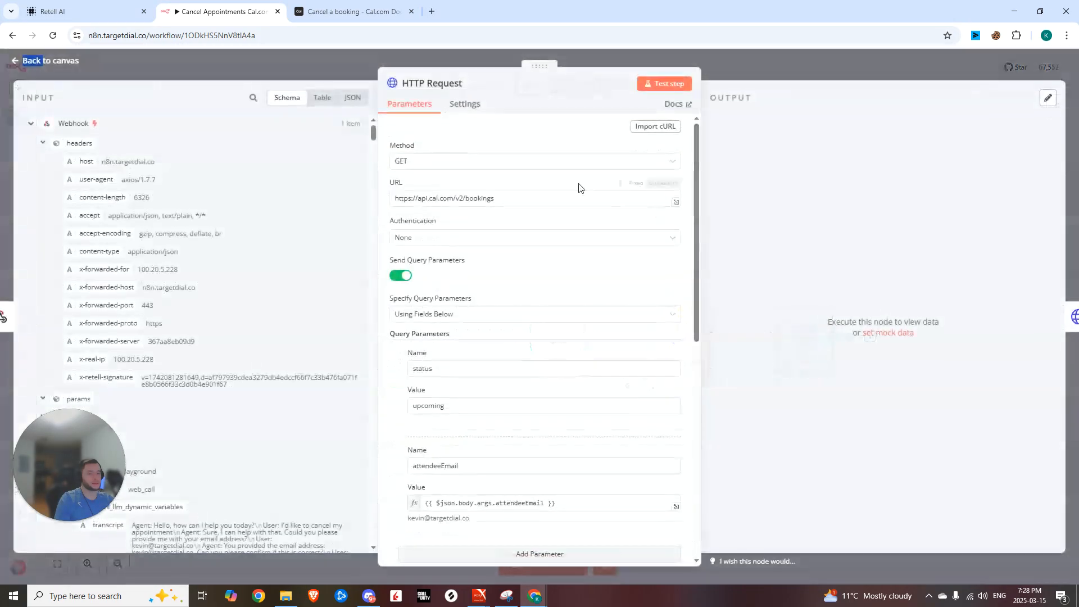
{"action": "left_click", "coordinate": [660, 85]}
{"action": "key", "text": "Escape"}
Step: Map the webhook's cancellationReason argument to the cancellationReason body value in HTTP Request1, run that node and review its output
{"action": "double_click", "coordinate": [807, 326]}
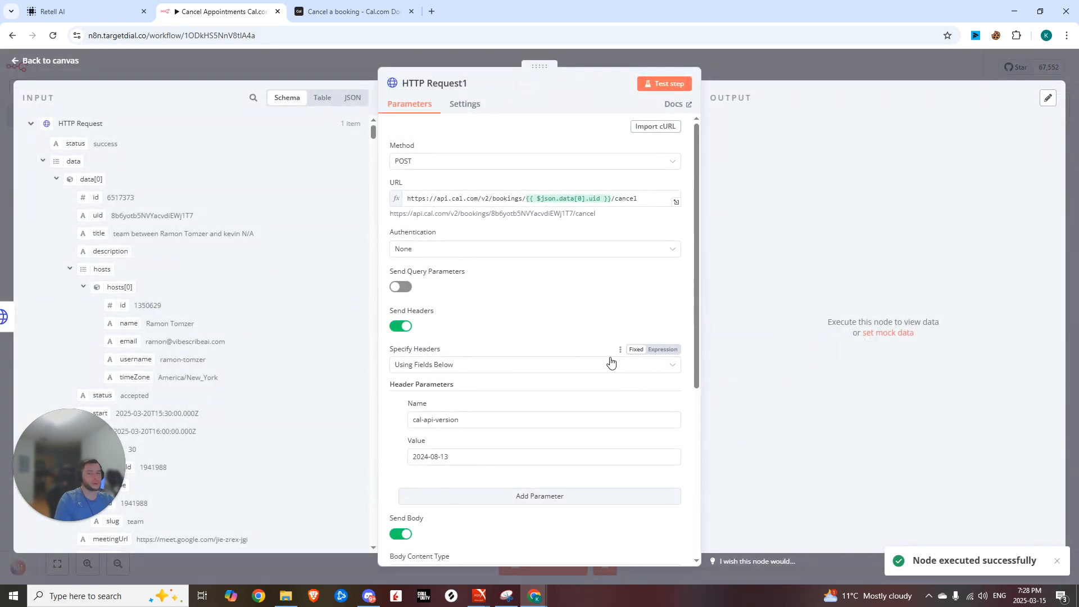
{"action": "scroll", "coordinate": [357, 533], "scroll_direction": "down", "scroll_amount": 15}
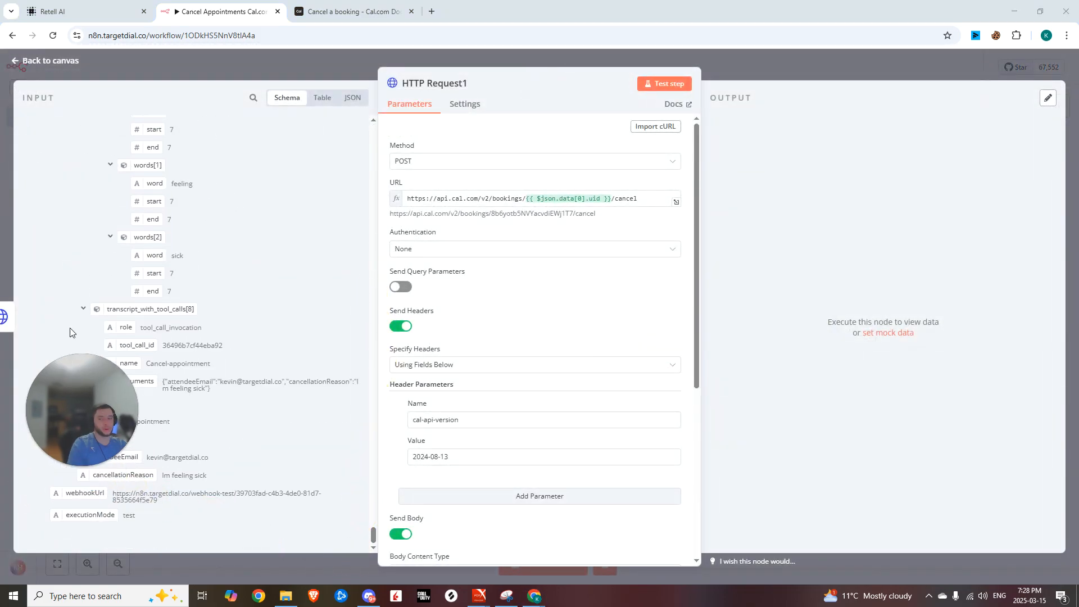
{"action": "scroll", "coordinate": [540, 394], "scroll_direction": "down", "scroll_amount": 5}
{"action": "left_click_drag", "start_coordinate": [123, 475], "coordinate": [441, 414]}
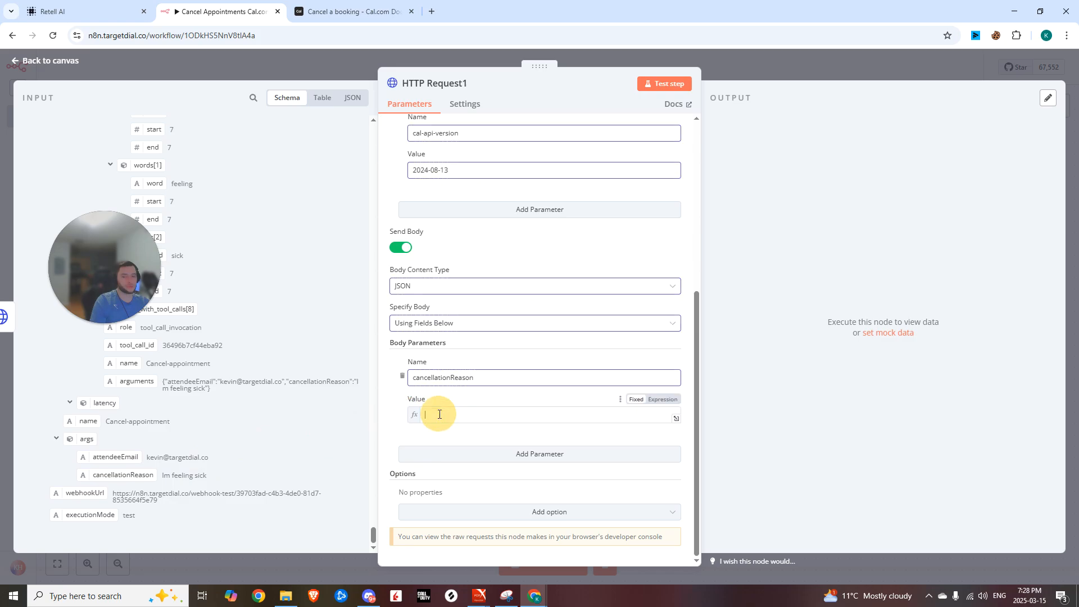
{"action": "scroll", "coordinate": [562, 270], "scroll_direction": "up", "scroll_amount": 10}
{"action": "left_click", "coordinate": [671, 84]}
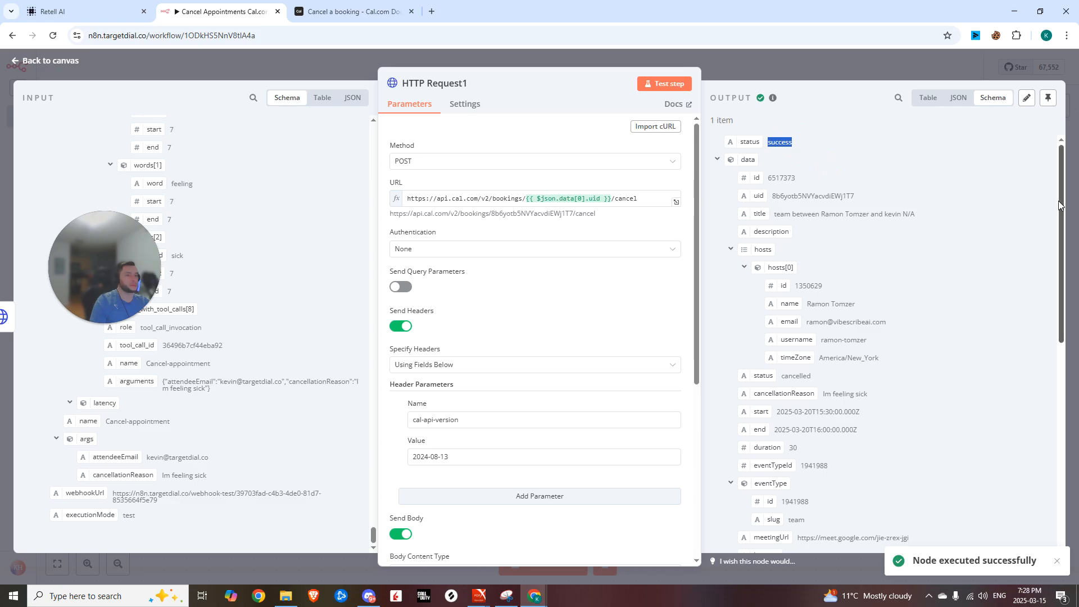
{"action": "left_click_drag", "start_coordinate": [1060, 201], "coordinate": [1039, 396]}
Step: Add a Respond to Webhook node after HTTP Request1 and set it to respond with Text
{"action": "left_click", "coordinate": [894, 337]}
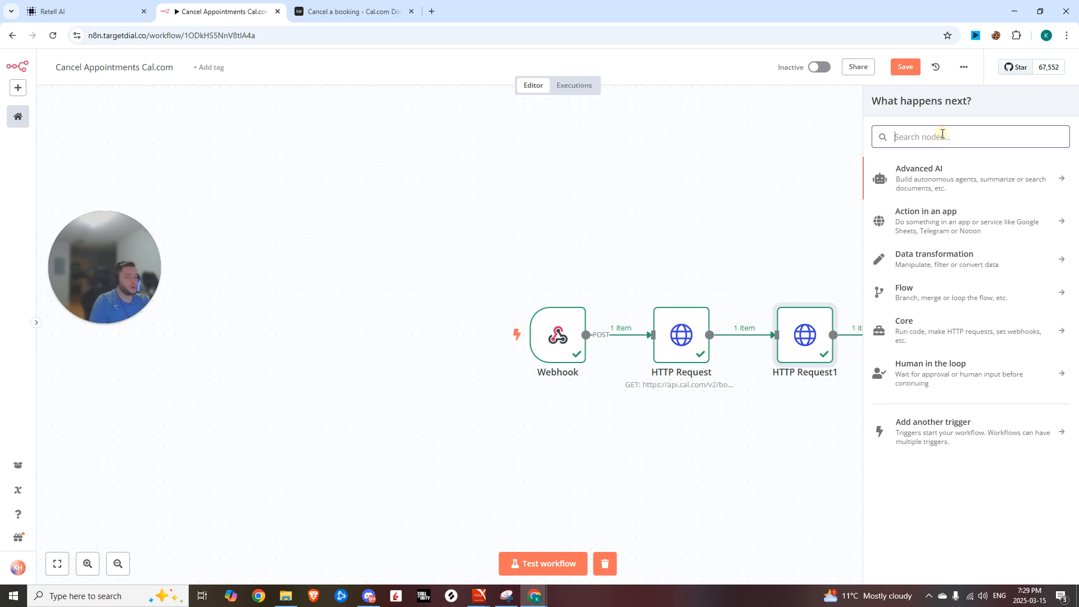
{"action": "type", "text": "respond"}
{"action": "left_click", "coordinate": [935, 207]}
{"action": "left_click", "coordinate": [515, 176]}
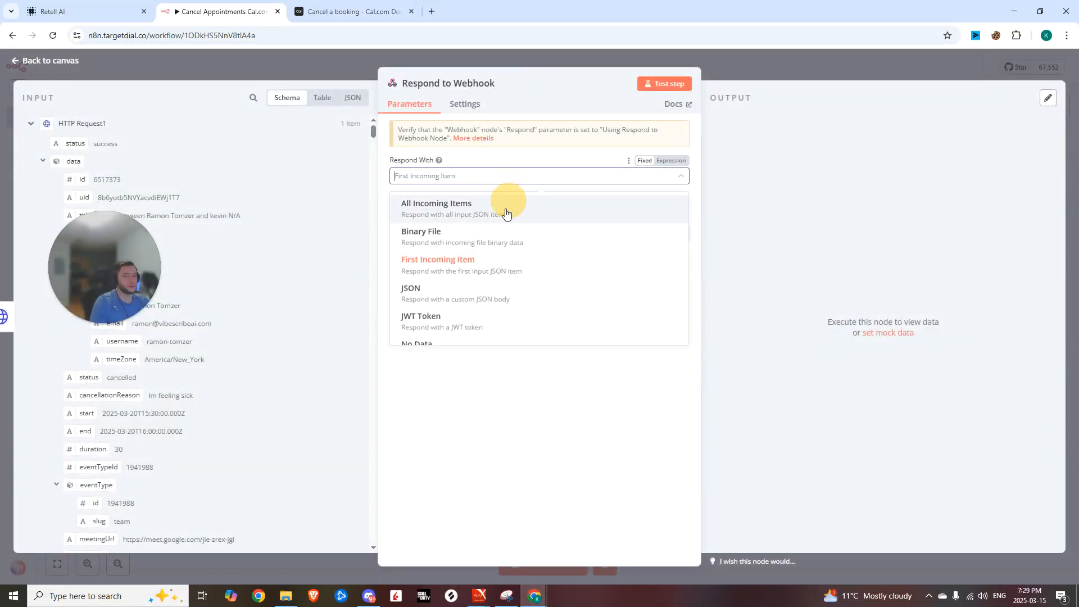
{"action": "scroll", "coordinate": [445, 314], "scroll_direction": "down", "scroll_amount": 2}
{"action": "left_click", "coordinate": [446, 324]}
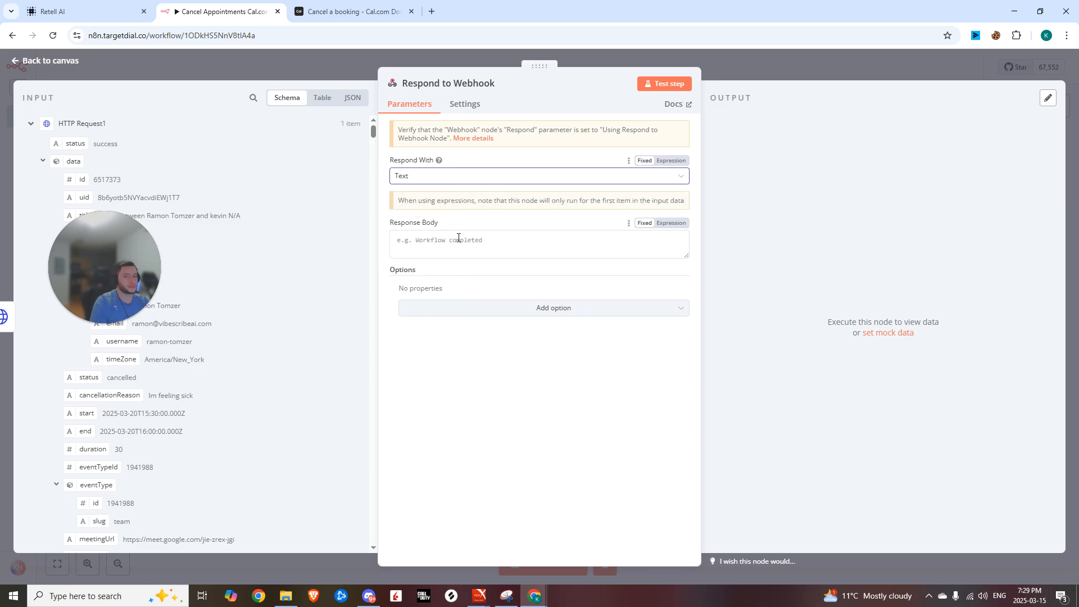
Step: Set the Respond to Webhook node's response body to "Meeting was successfully cancel"
{"action": "left_click", "coordinate": [459, 236]}
{"action": "type", "text": "Meeting was su"}
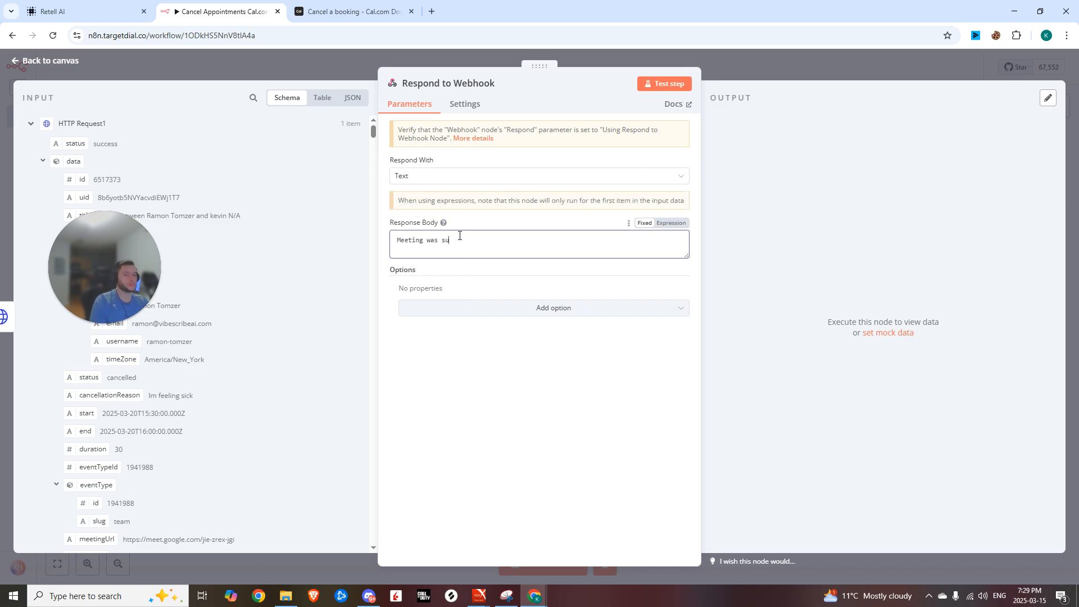
{"action": "type", "text": "ccessfully cancel"}
{"action": "key", "text": "Escape"}
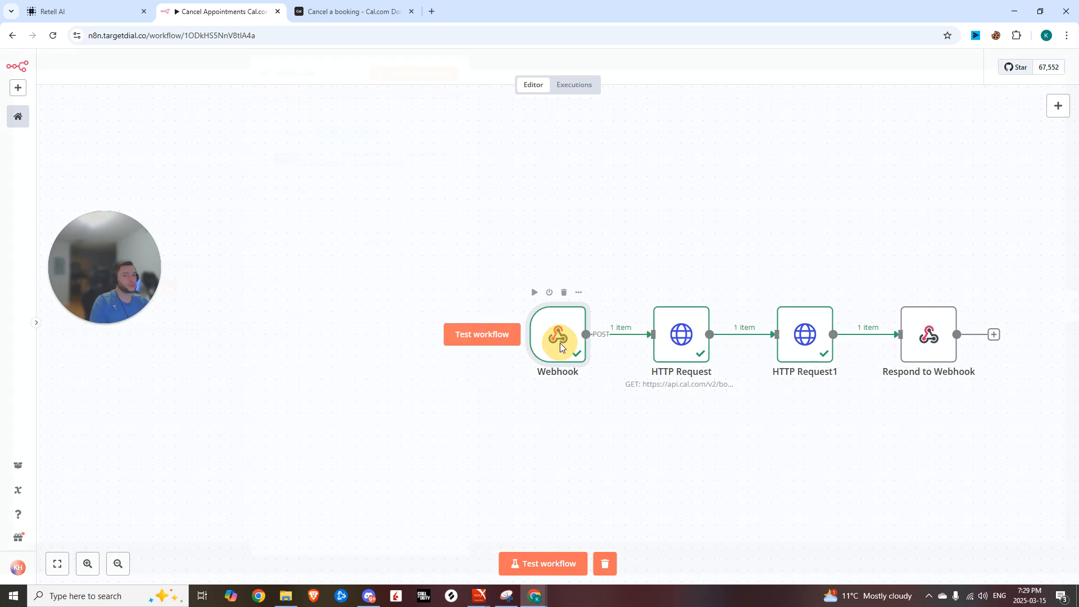
Step: Set the Webhook node's Respond option to Using 'Respond to Webhook' Node
{"action": "double_click", "coordinate": [560, 343]}
{"action": "left_click", "coordinate": [356, 329]}
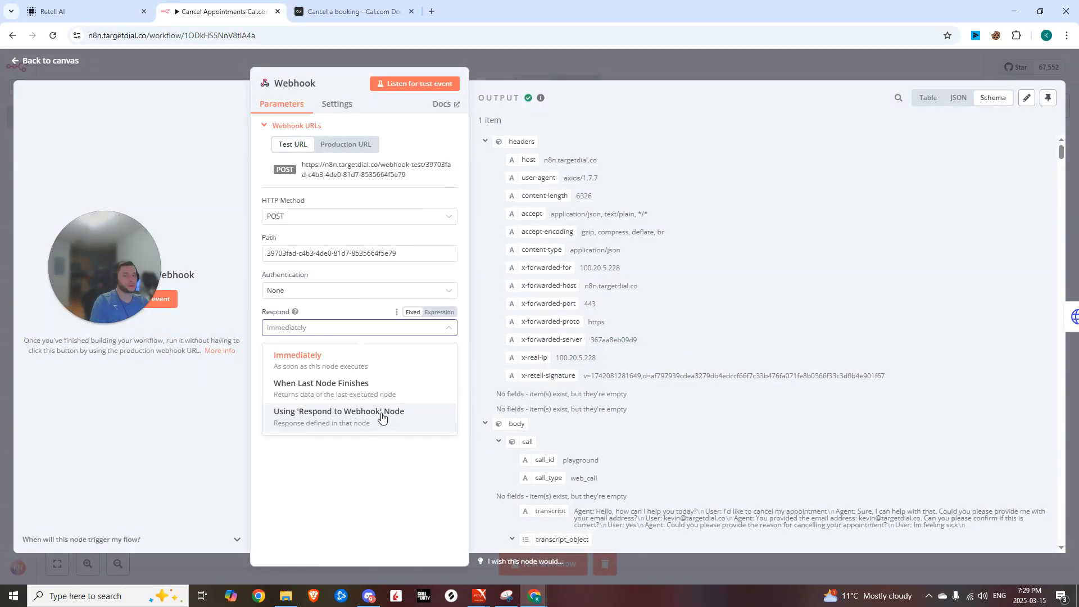
{"action": "left_click", "coordinate": [381, 415]}
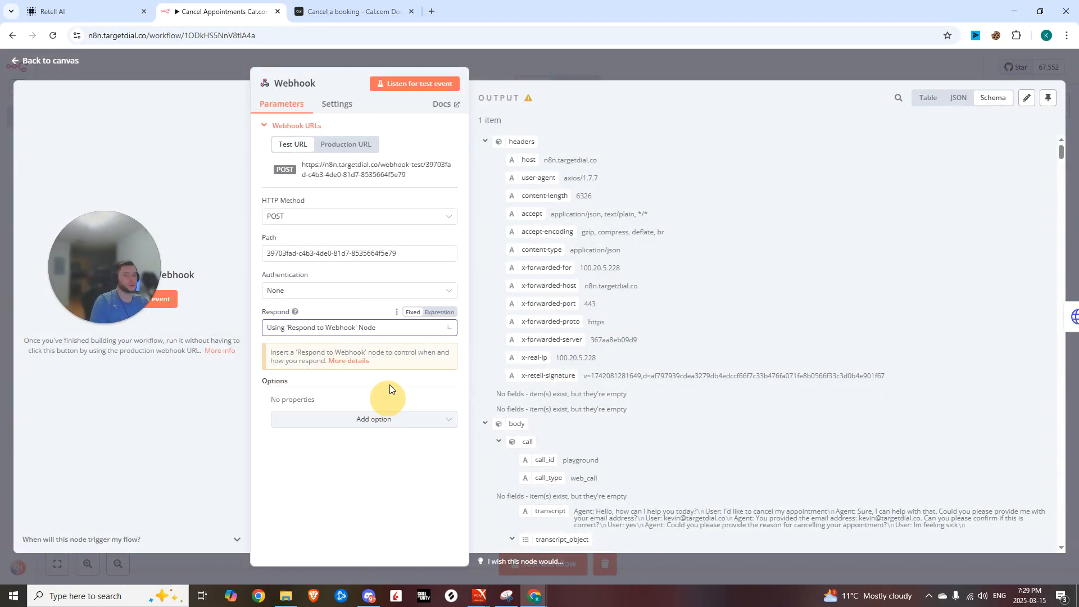
Step: Replace the Cancel-appointment function's URL in Retell AI with the Webhook node's production URL, save it and return to the n8n canvas
{"action": "left_click", "coordinate": [347, 146]}
{"action": "left_click", "coordinate": [348, 175]}
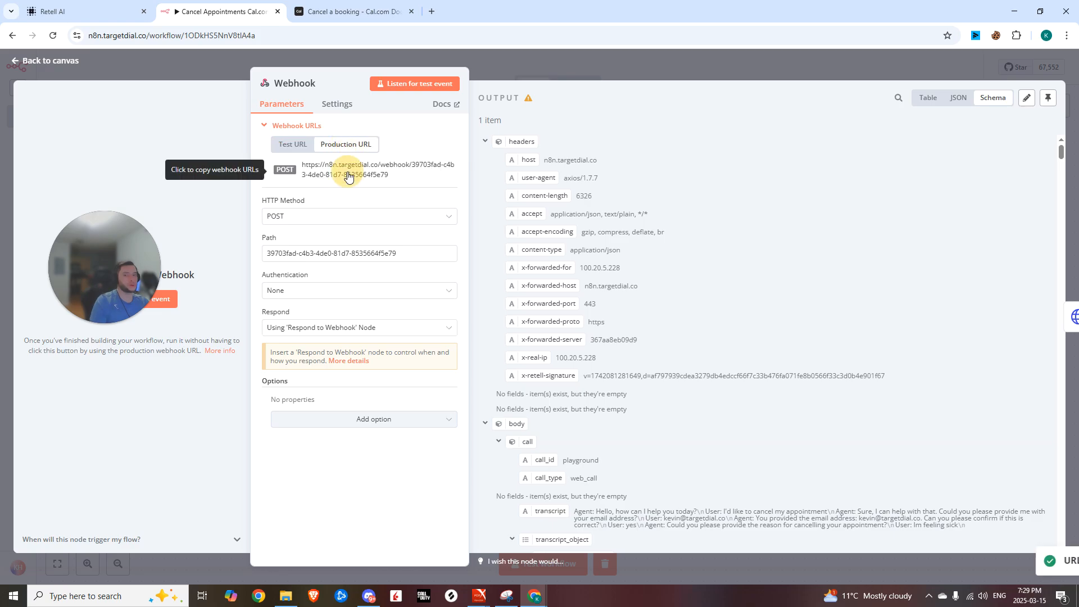
{"action": "left_click", "coordinate": [84, 12]}
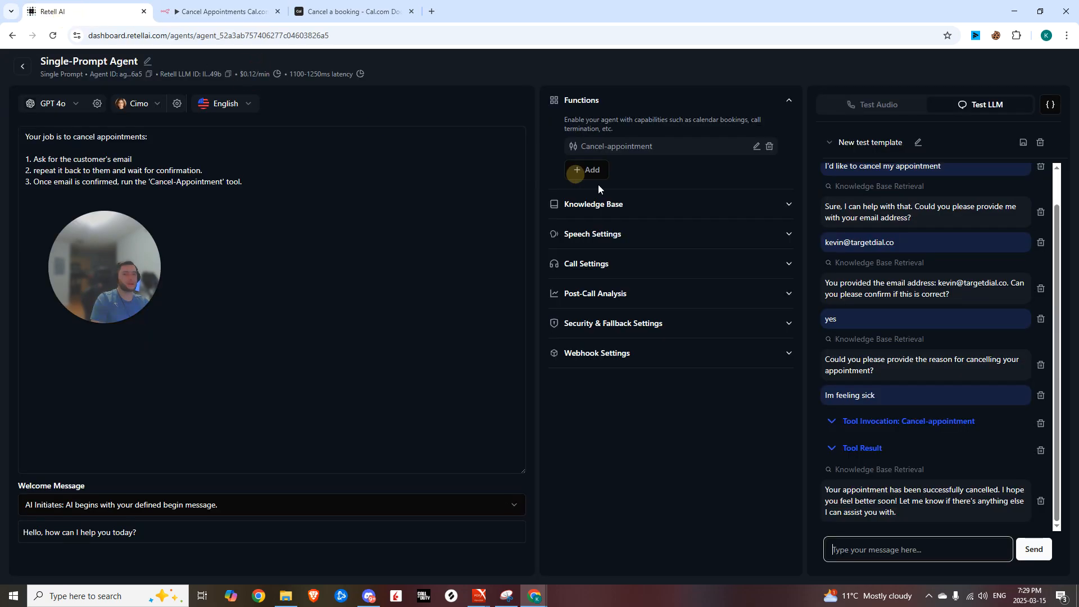
{"action": "left_click", "coordinate": [756, 146]}
{"action": "left_click_drag", "start_coordinate": [689, 224], "coordinate": [248, 217]}
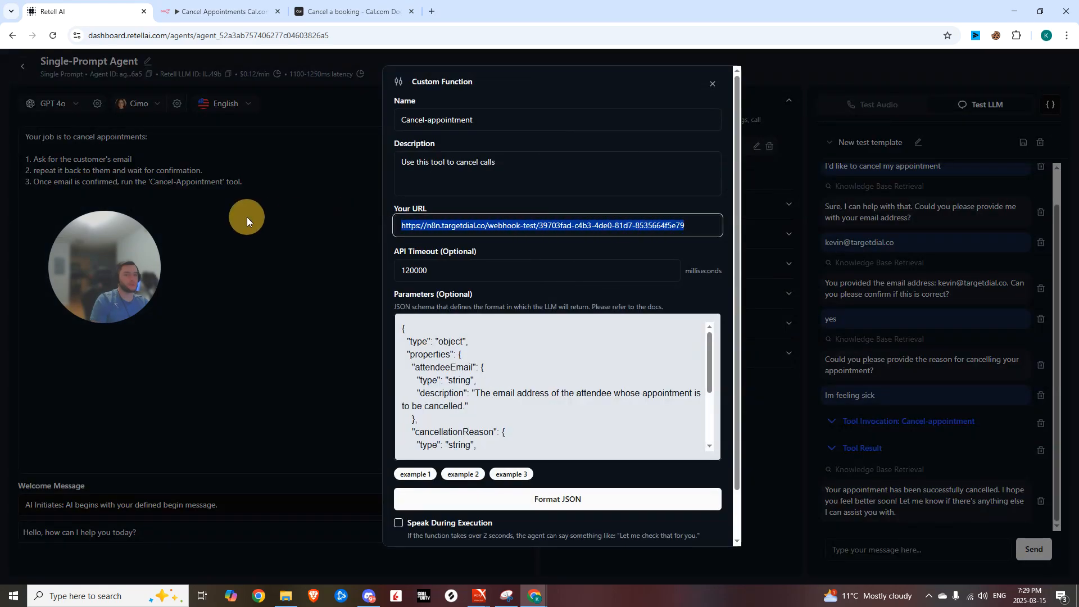
{"action": "key", "text": "ctrl+v"}
{"action": "scroll", "coordinate": [652, 393], "scroll_direction": "down", "scroll_amount": 2}
{"action": "left_click", "coordinate": [689, 524]}
{"action": "key", "text": "ctrl+Tab"}
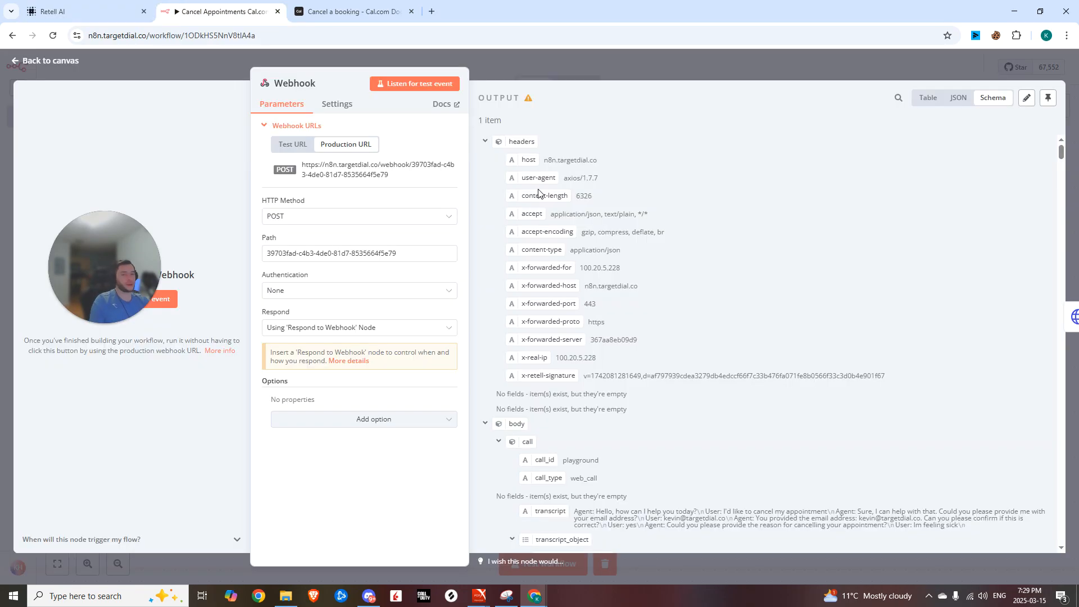
{"action": "left_click", "coordinate": [551, 61]}
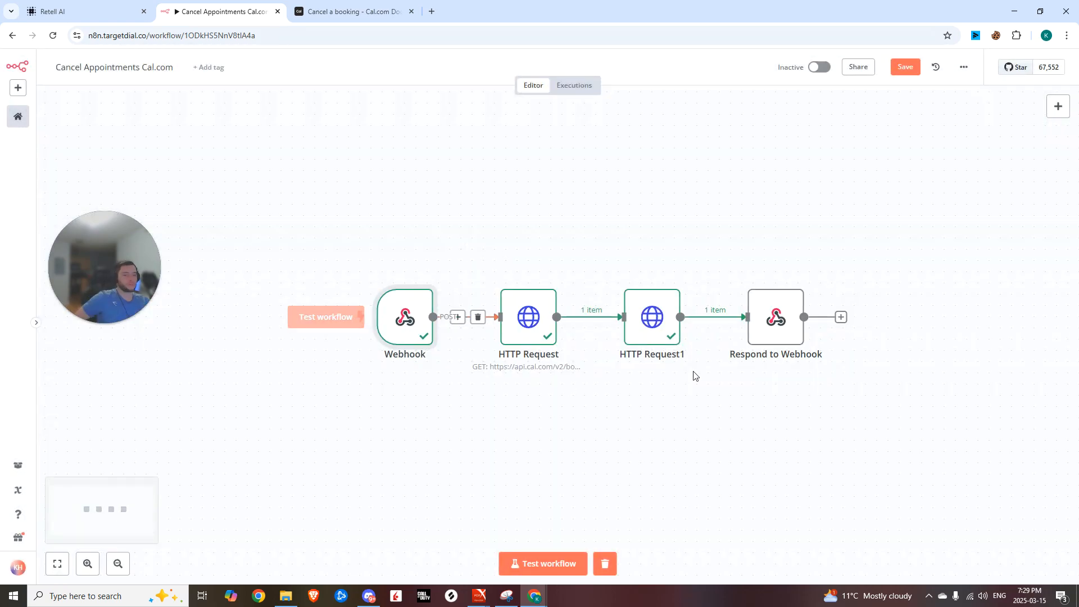